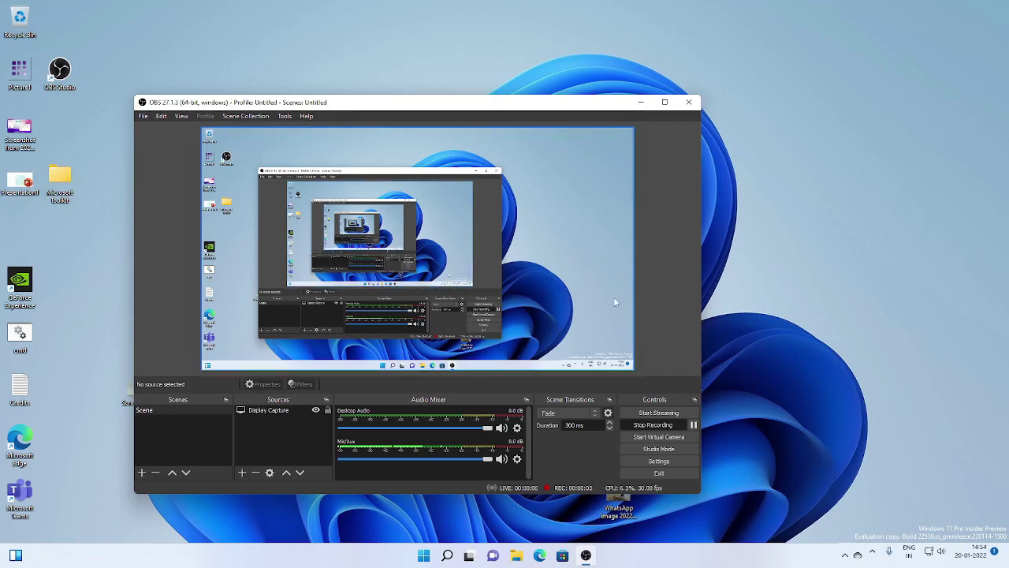
- Minimise OBS and launch Notepad from a Start menu search
left_click(640, 101)
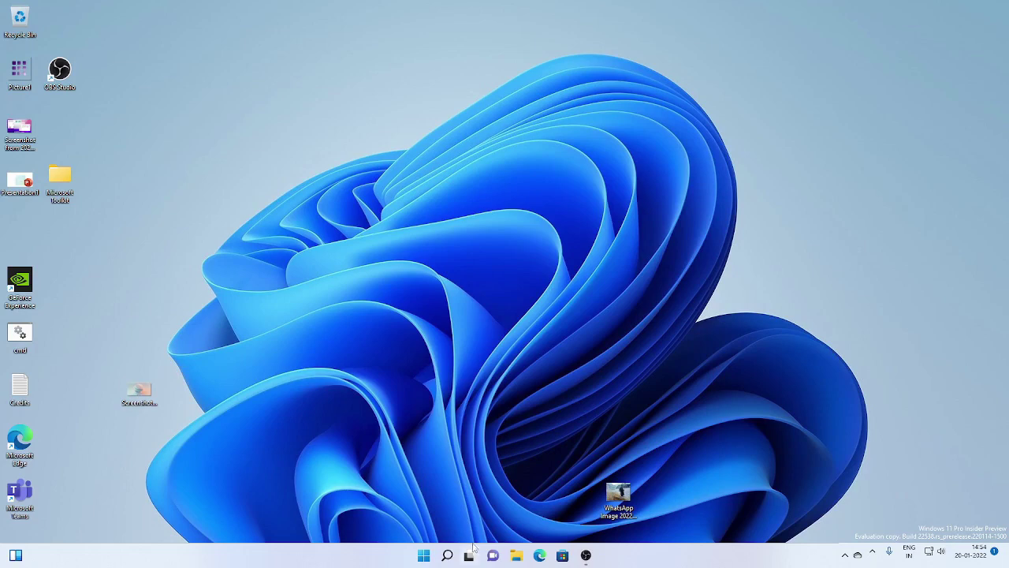
left_click(424, 556)
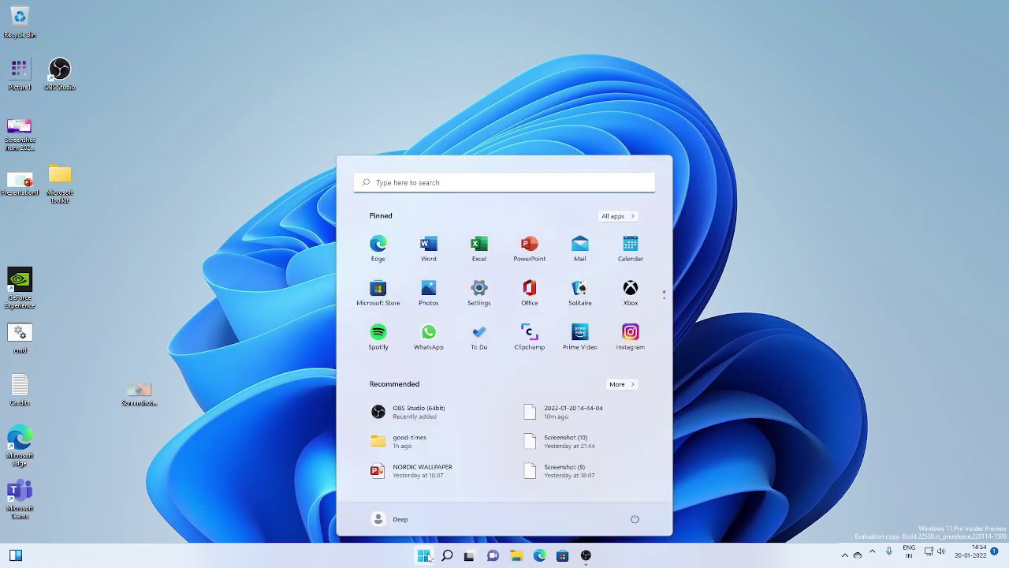
type("notepad")
key("Return")
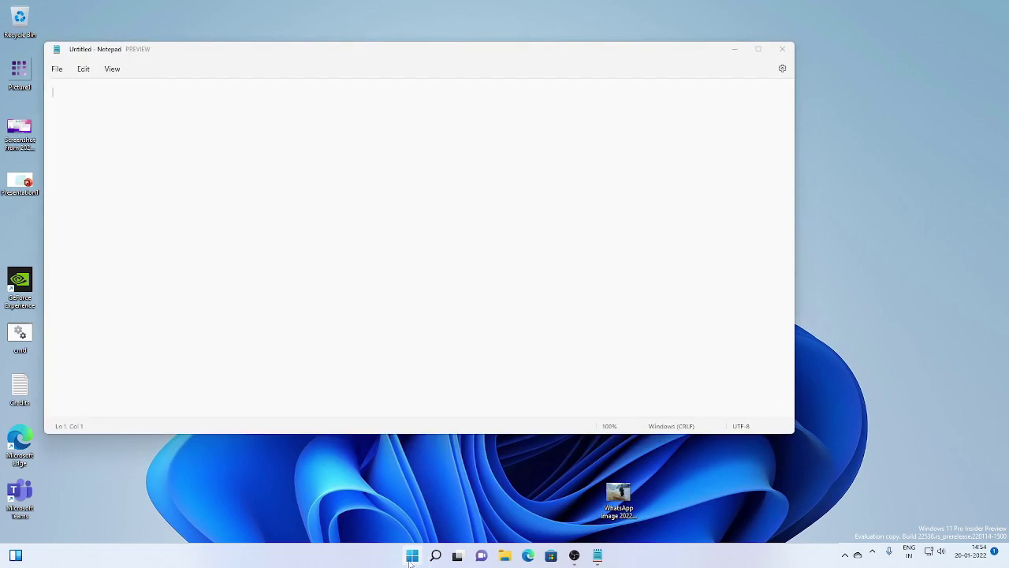
- Launch Voice access from Start search and bring up its taskbar window options
left_click(410, 559)
type("voice access")
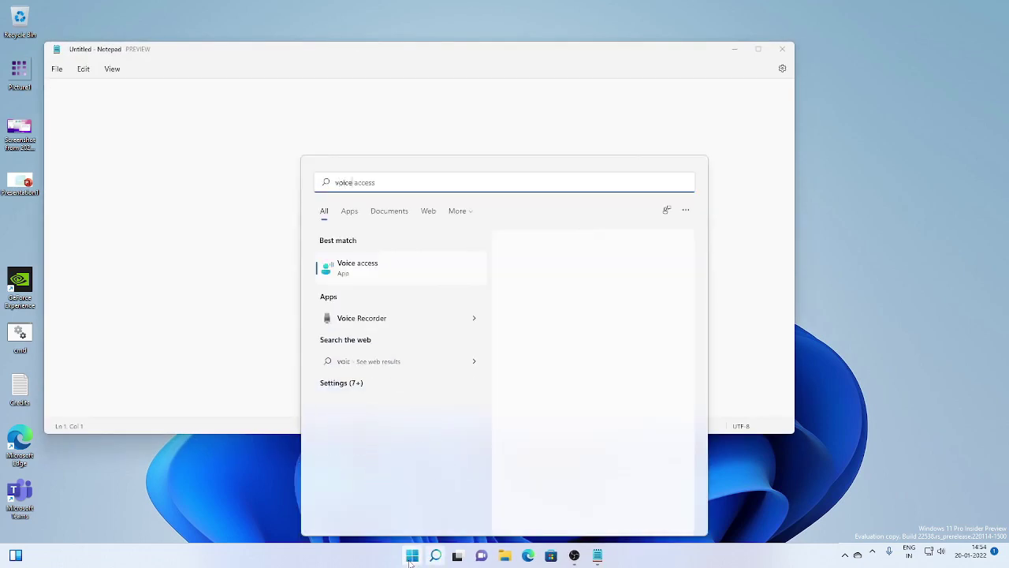
key("Return")
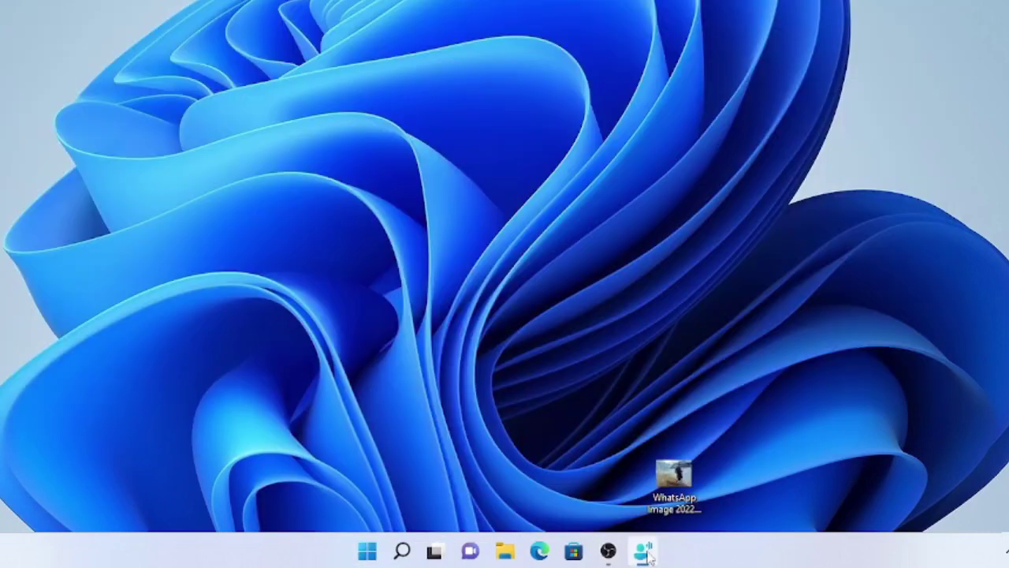
right_click(644, 552)
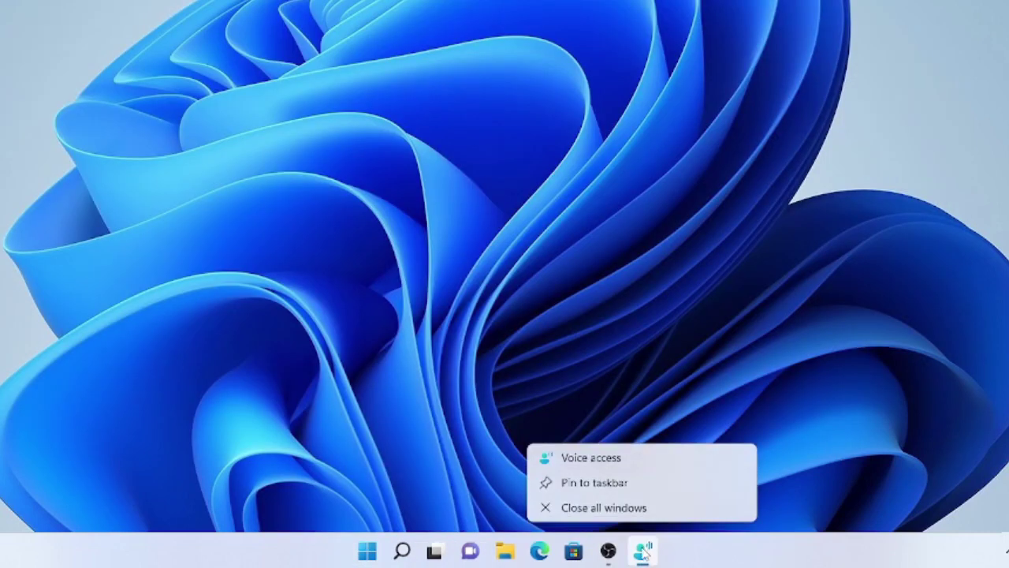
- Close all Voice access windows, then preview the Widgets board twice, via Widgets and the weather button
left_click(642, 507)
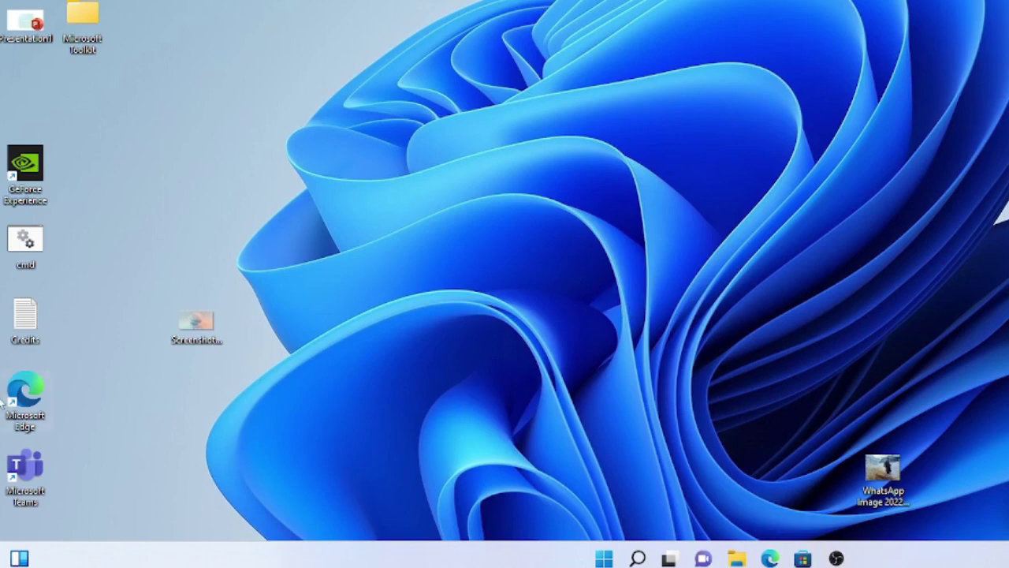
left_click(19, 558)
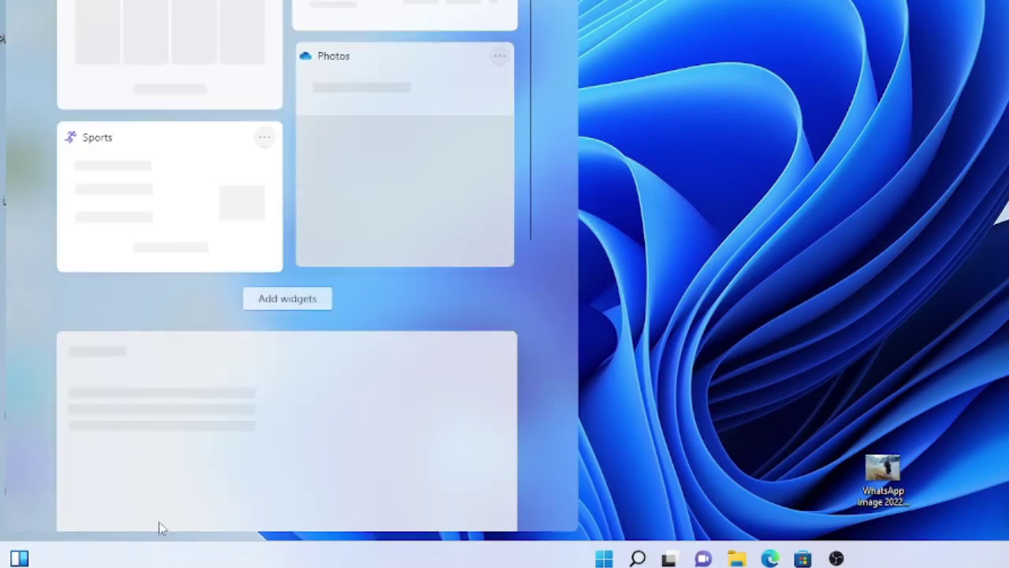
left_click(667, 298)
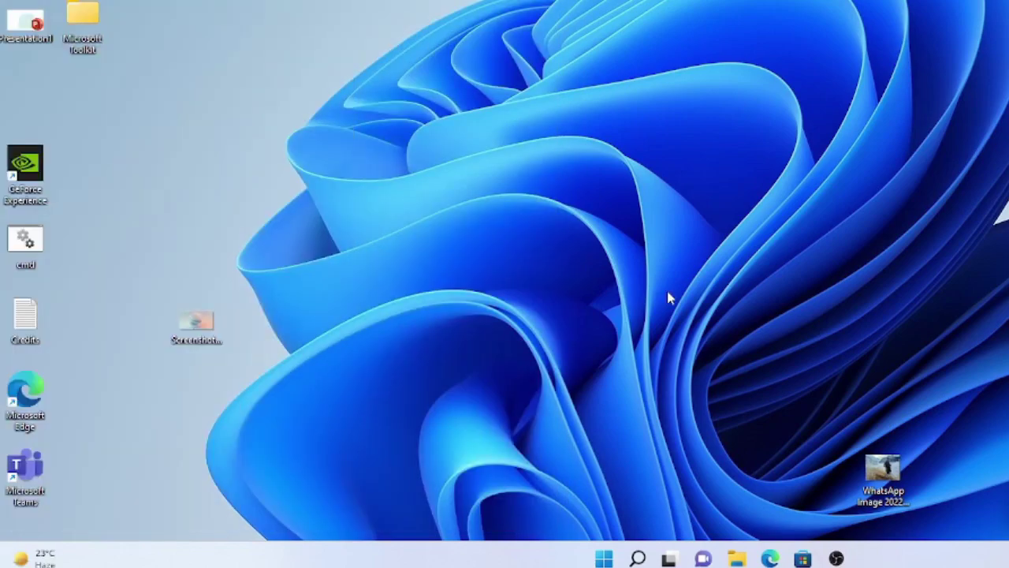
left_click(32, 557)
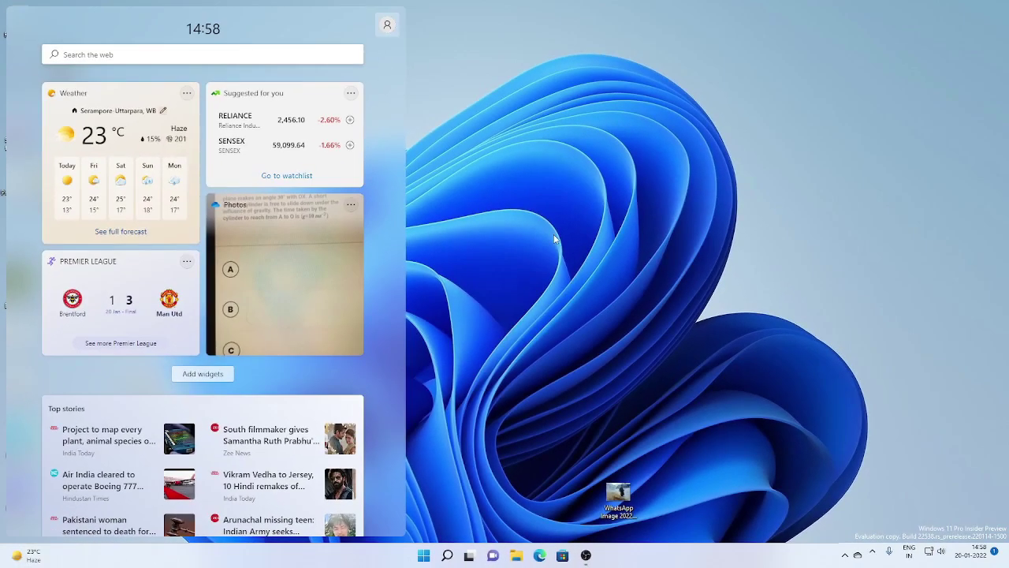
left_click(564, 236)
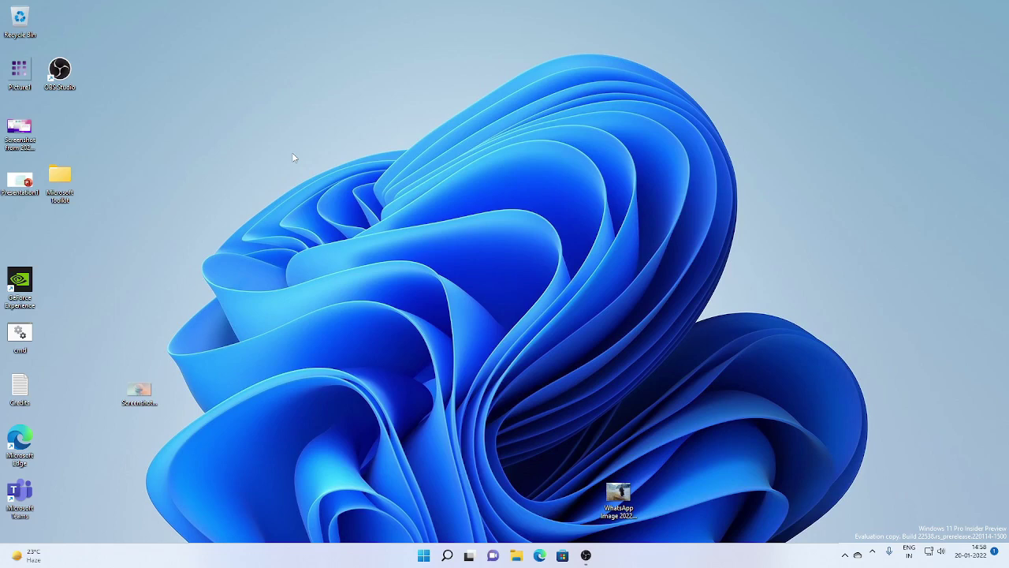
key("alt+Tab")
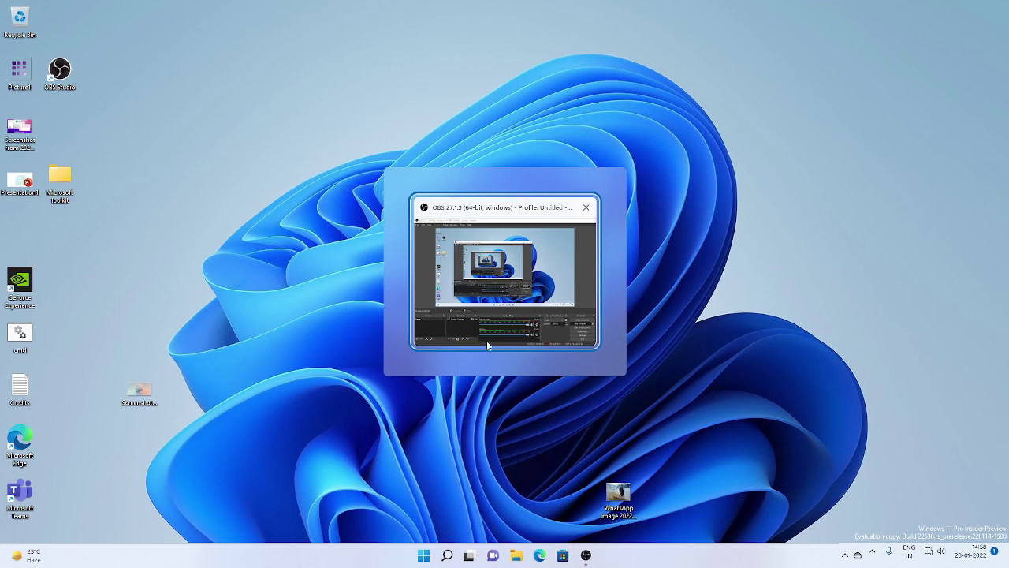
mouse_move(574, 311)
left_click(574, 312)
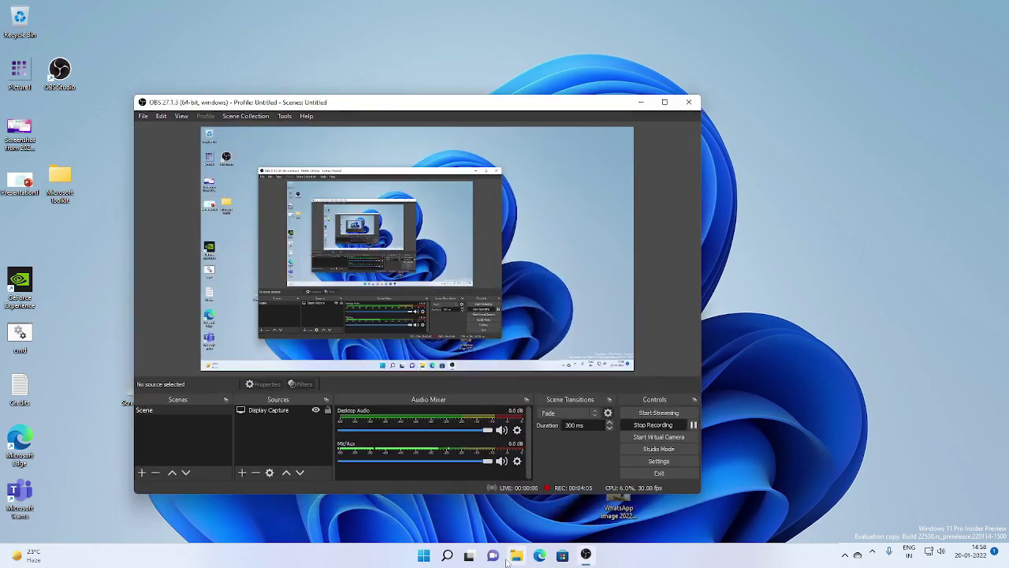
key("super+d")
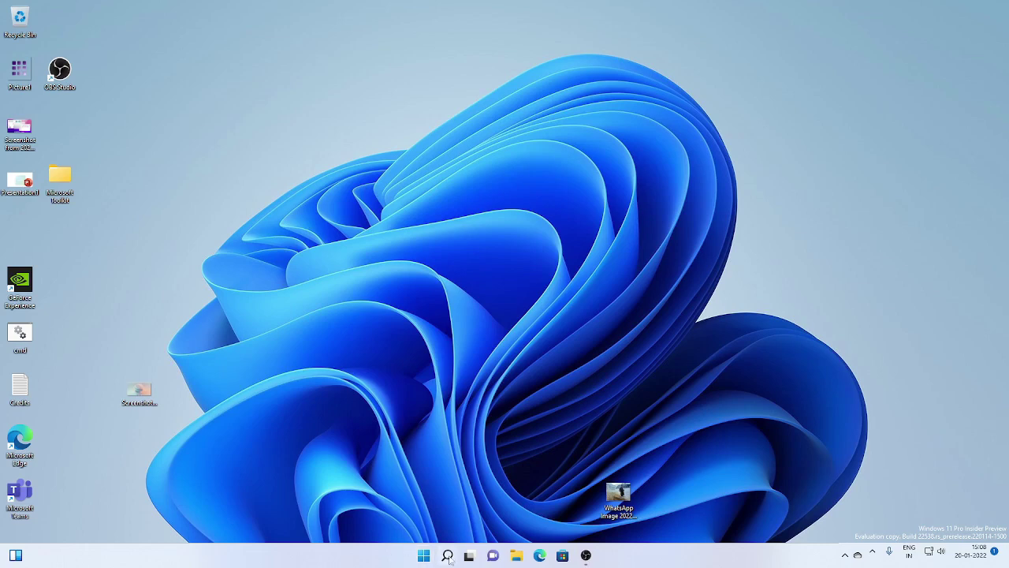
left_click(423, 556)
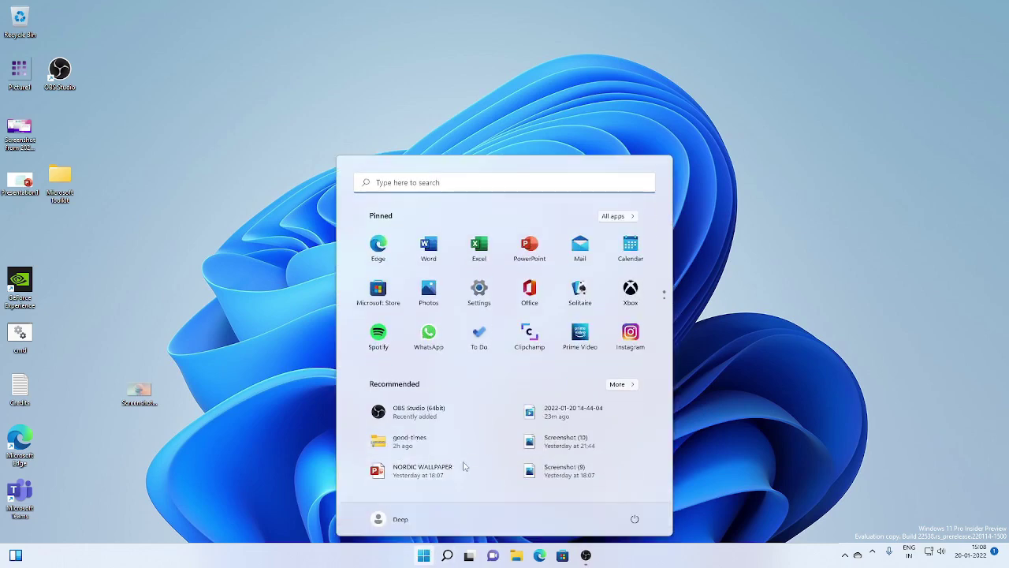
left_click(495, 294)
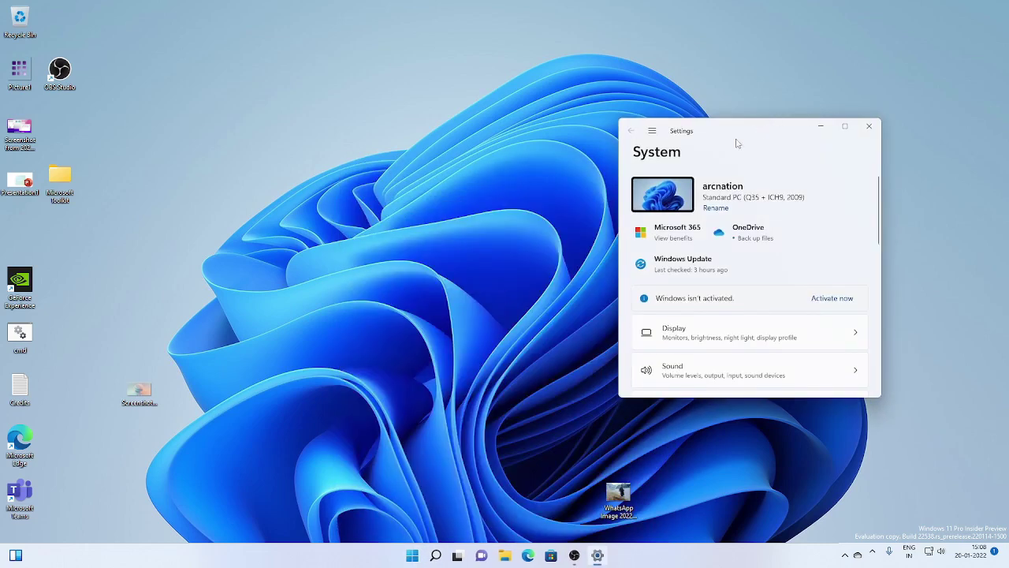
double_click(741, 133)
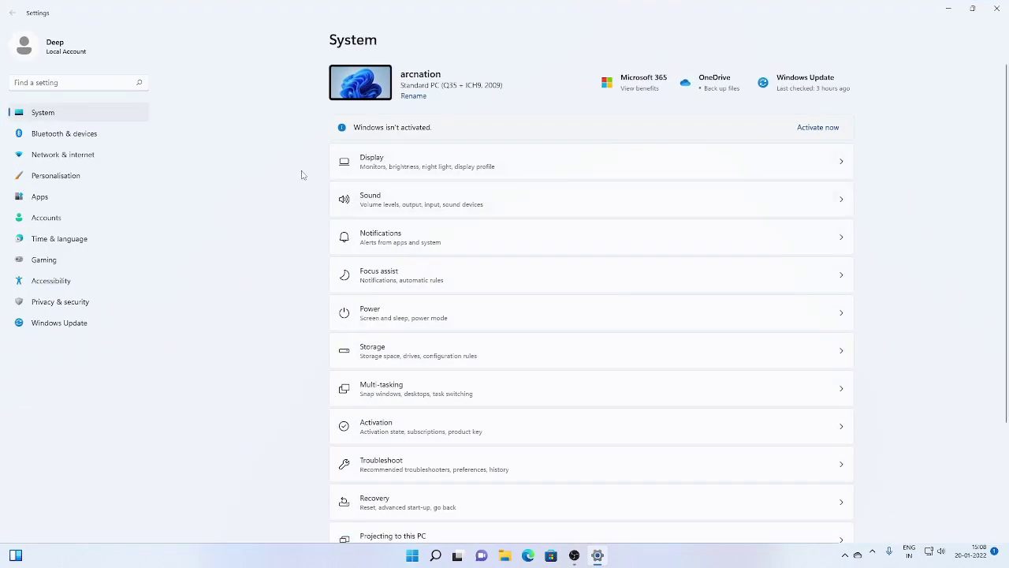
left_click(352, 168)
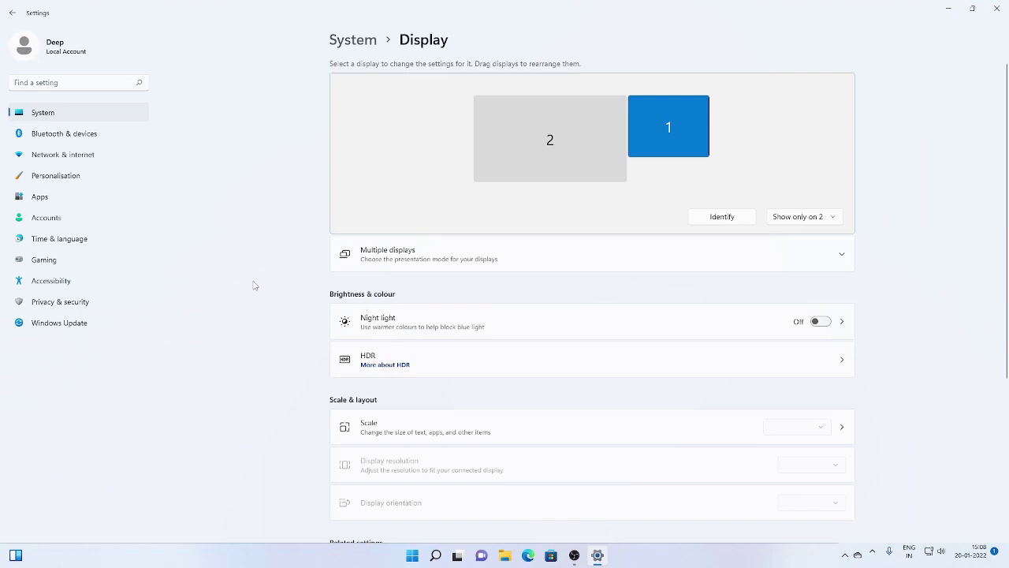
left_click(357, 376)
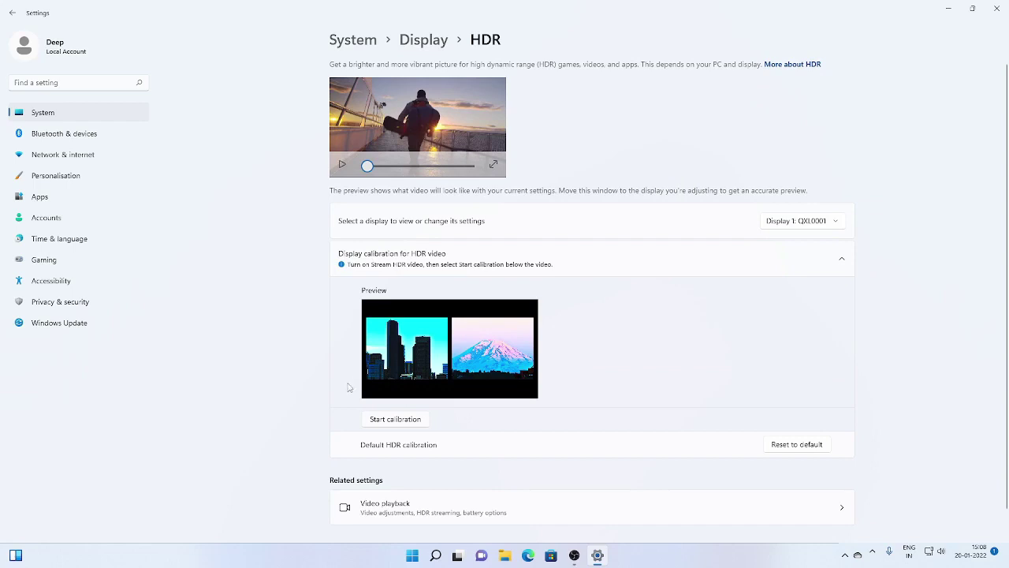
scroll(363, 376, "down", 2)
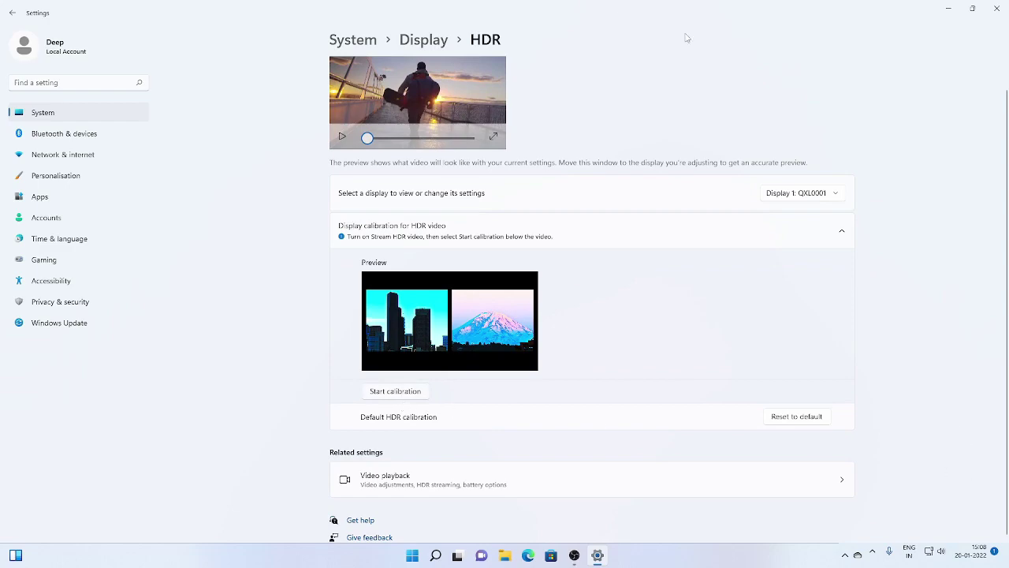
double_click(717, 7)
left_click(661, 208)
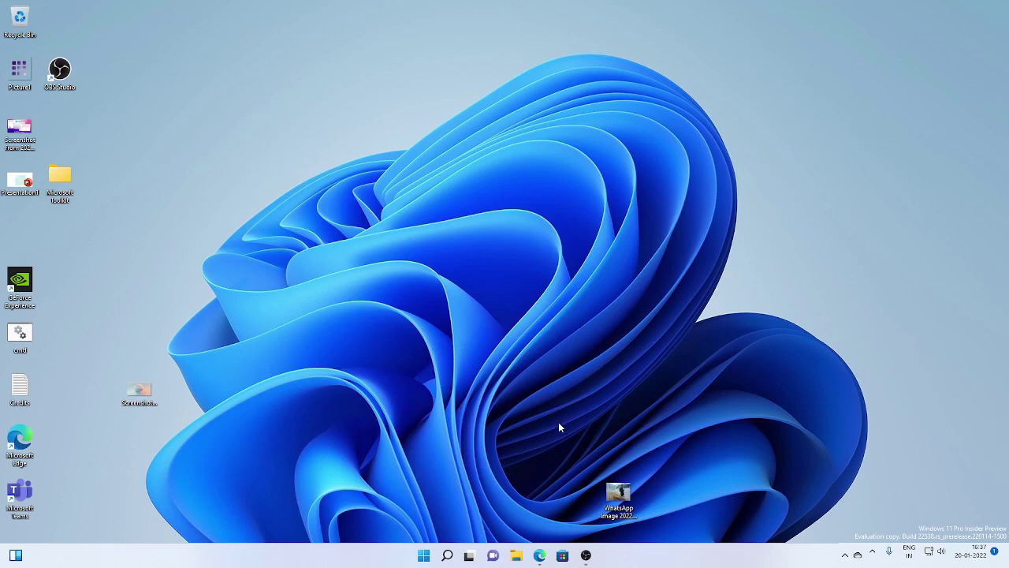
right_click(423, 555)
left_click(407, 427)
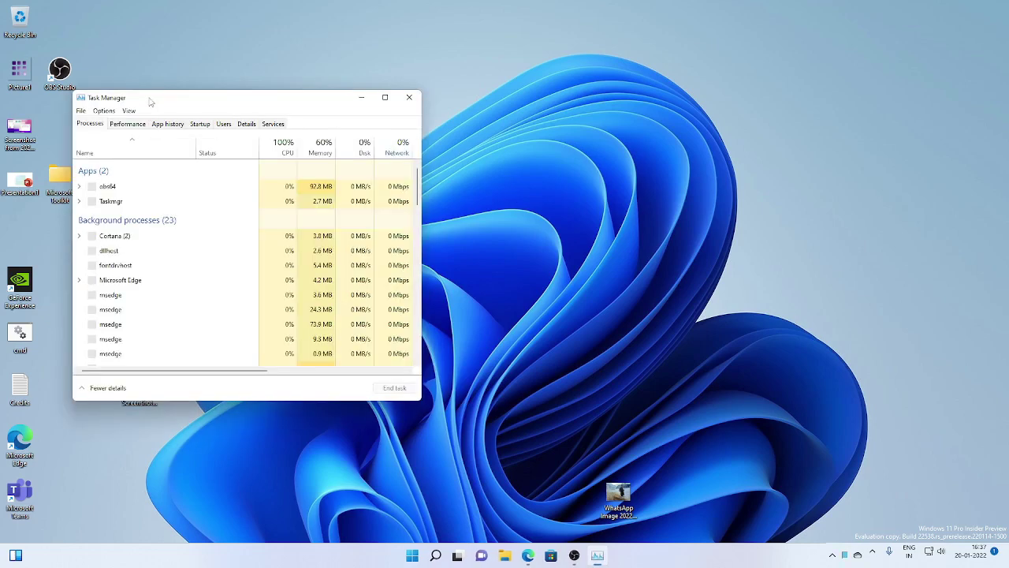
left_click_drag(149, 98, 463, 151)
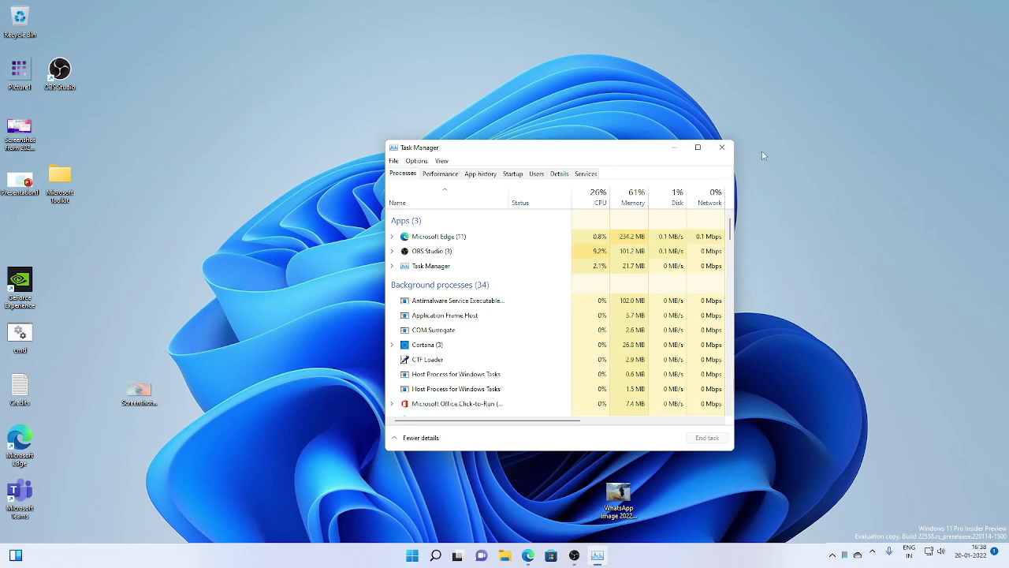
left_click(721, 146)
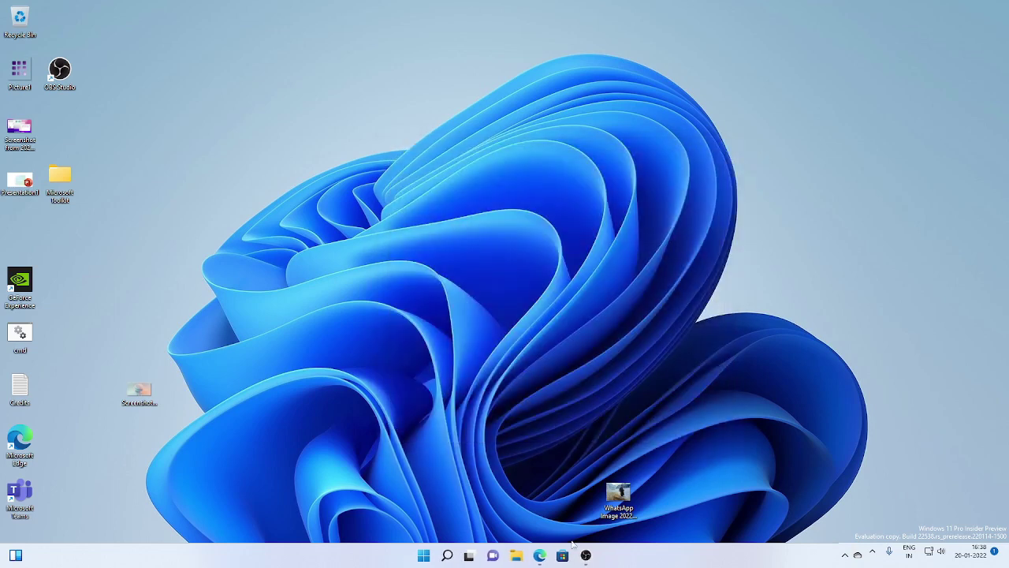
- Download ViVeTool-v0.2.1.zip from the GitHub Assets list and extract all its files into Downloads
left_click(540, 555)
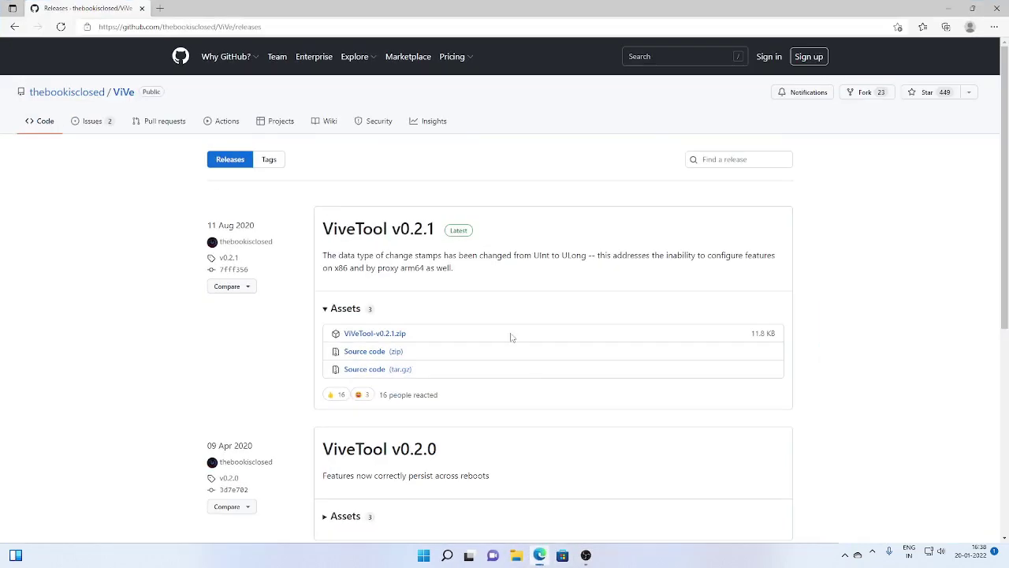
left_click(377, 333)
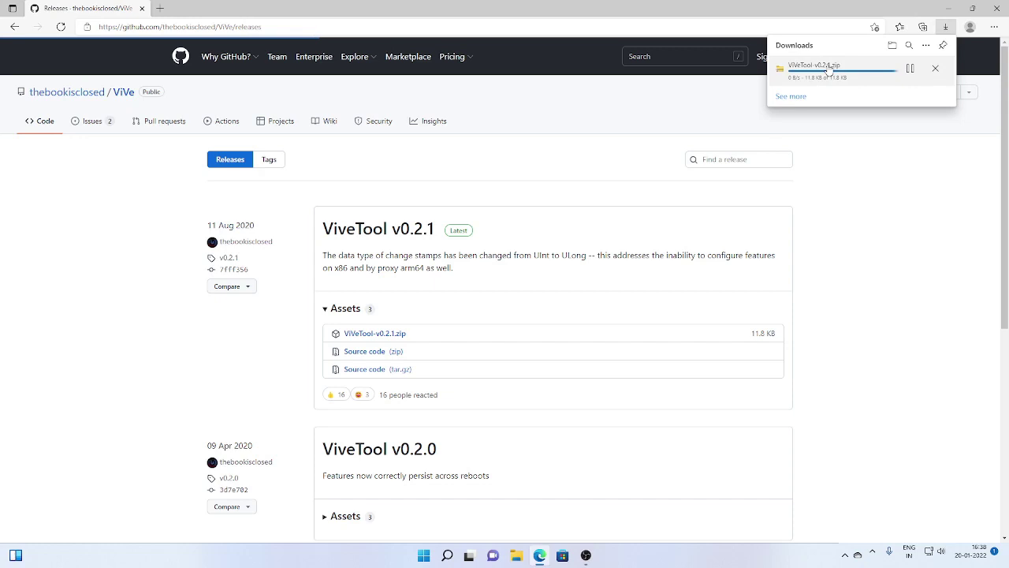
left_click(820, 67)
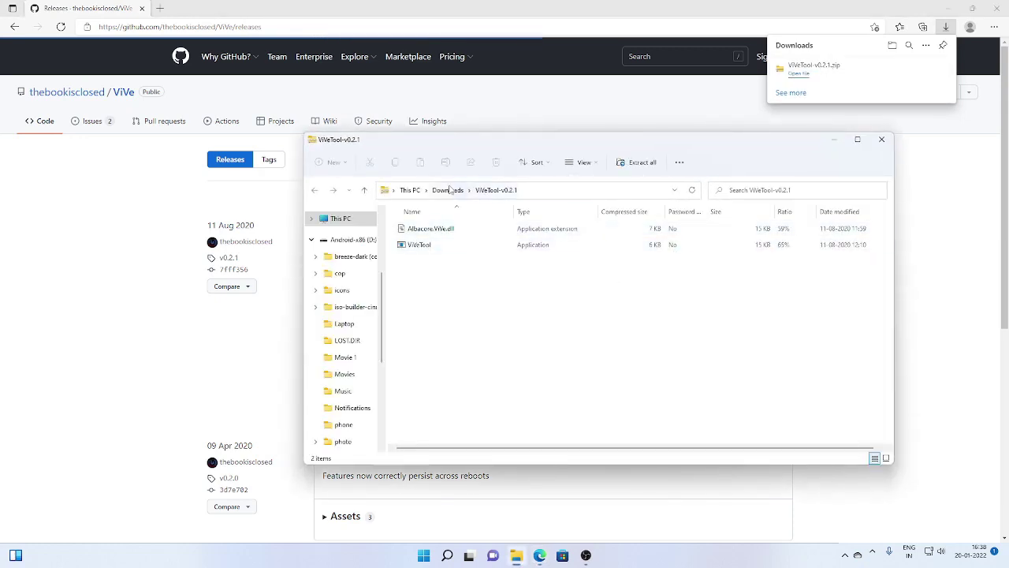
left_click(642, 163)
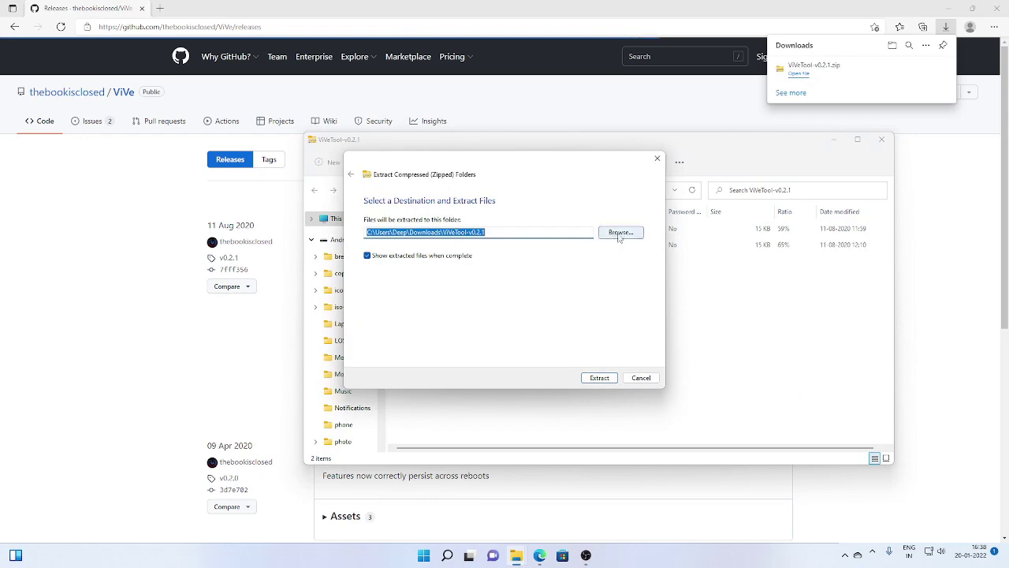
left_click(596, 379)
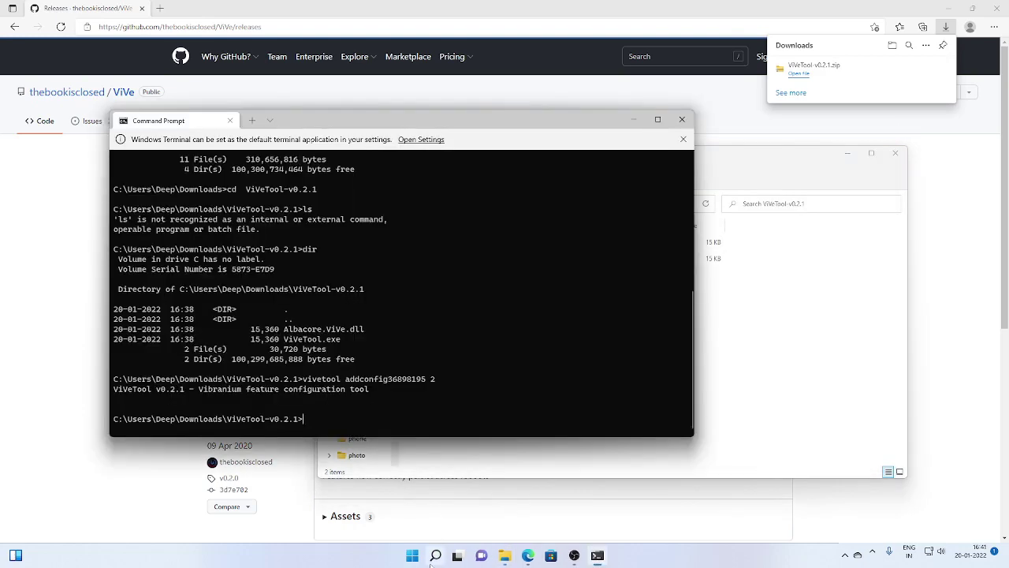
- In the administrator Command Prompt, change directory to Downloads\ViVeTool-v0.2.1
right_click(413, 557)
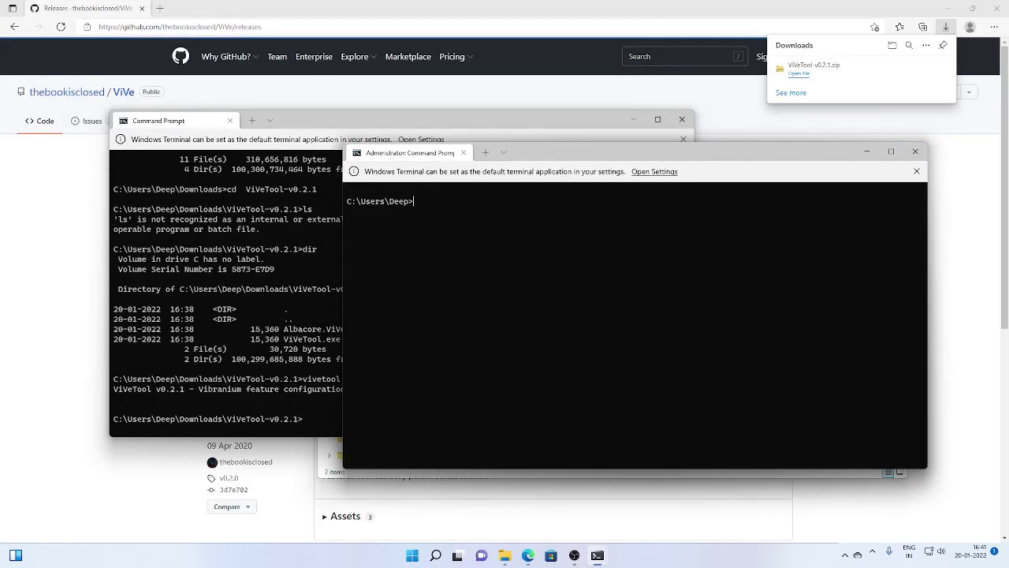
type("cd Downloads")
key("Return")
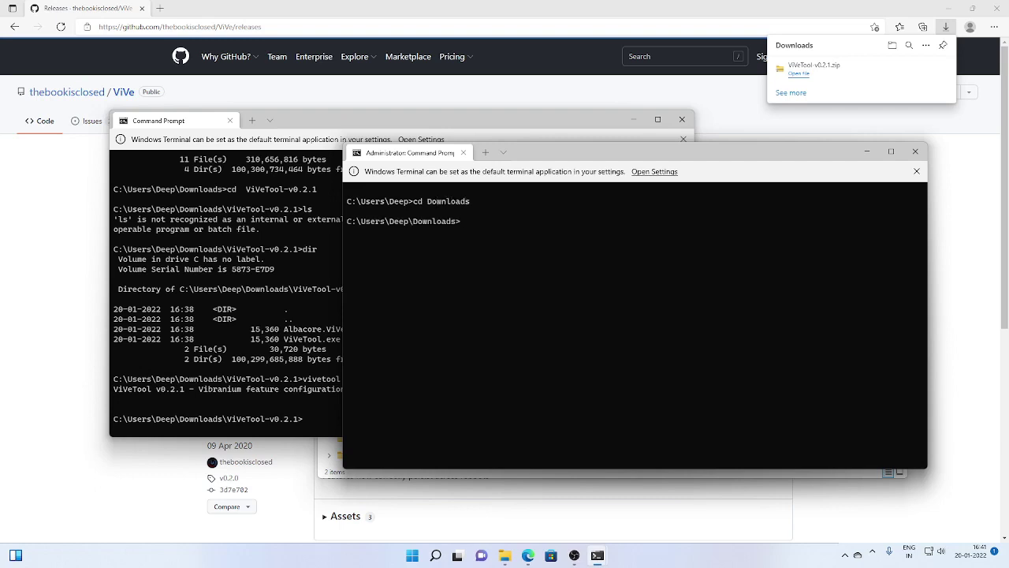
type("dir")
key("BackSpace")
key("BackSpace")
key("BackSpace")
key("BackSpace")
type("cd")
key("Return")
type("cd  ViVeTool-v0.2.1")
key("Return")
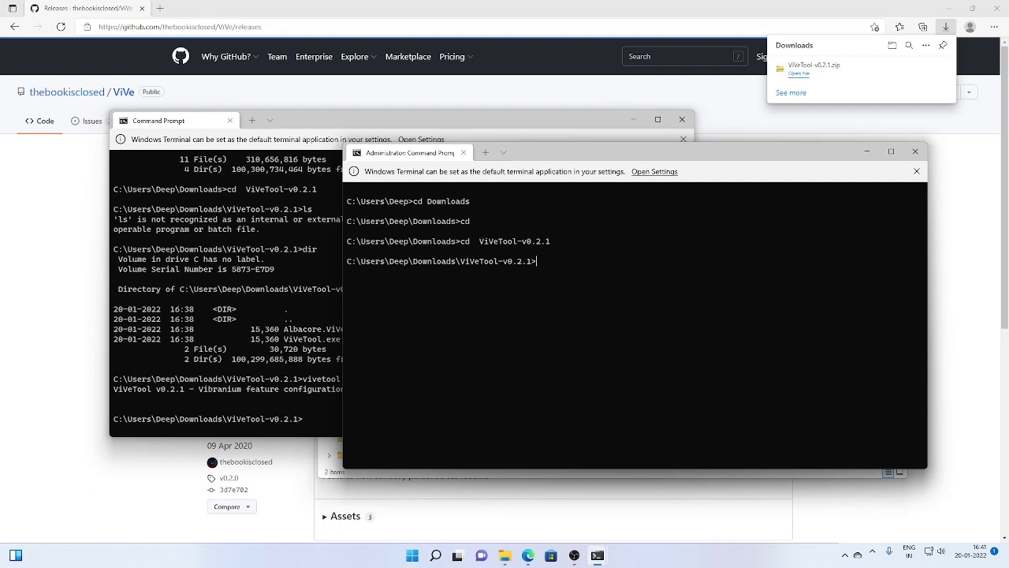
- Copy the earlier vivetool addconfig command from the other Command Prompt window
left_click(317, 312)
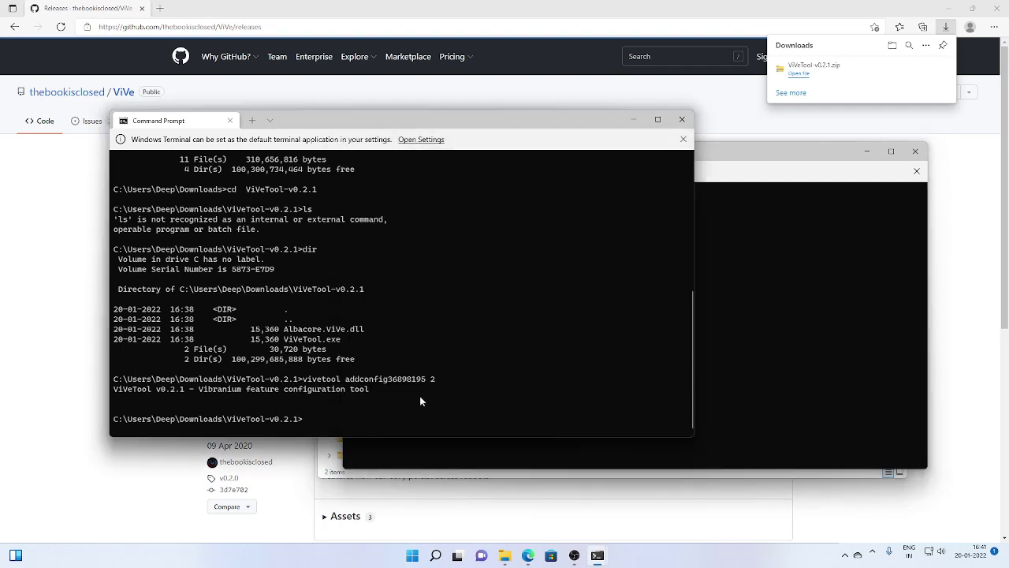
left_click_drag(114, 379, 334, 382)
right_click(453, 384)
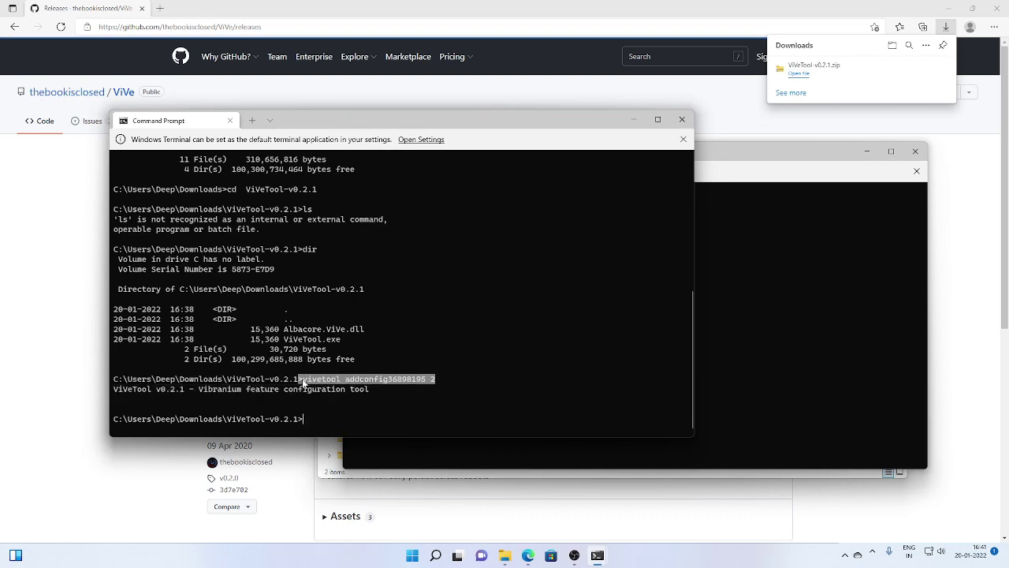
right_click(308, 384)
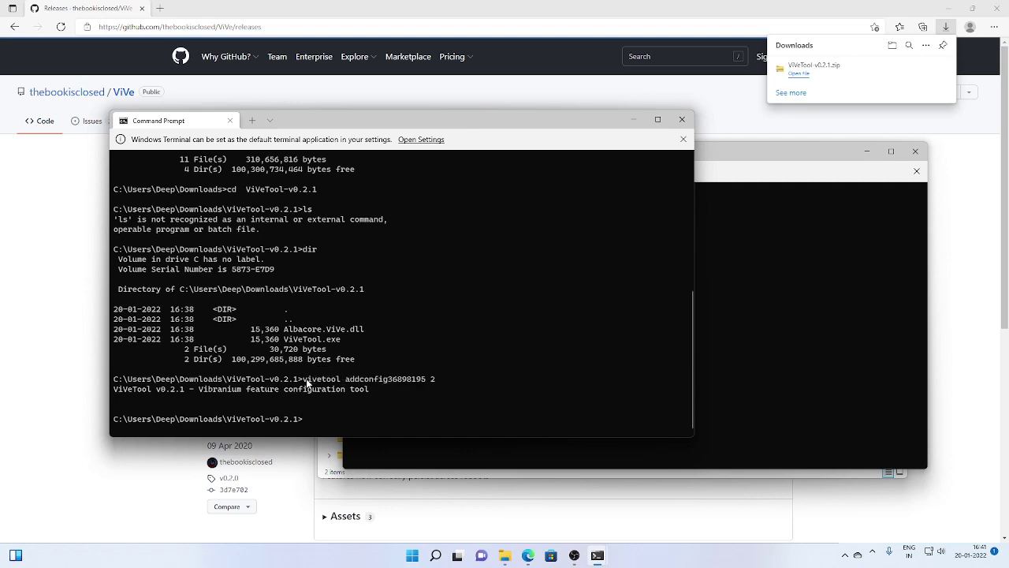
left_click(829, 322)
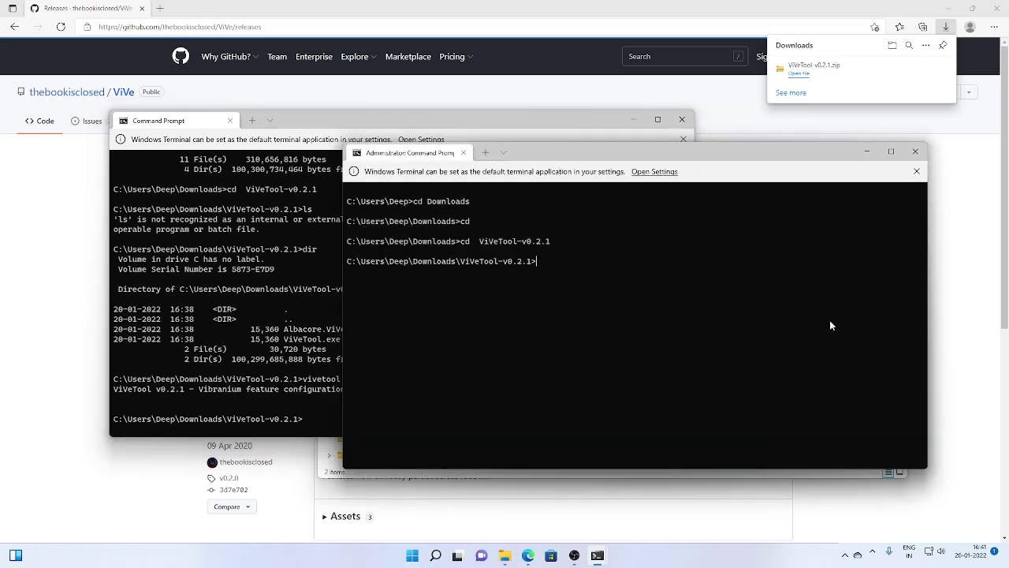
- Paste and correct the command to run vivetool addconfig 36898195 2
right_click(829, 320)
key("Return")
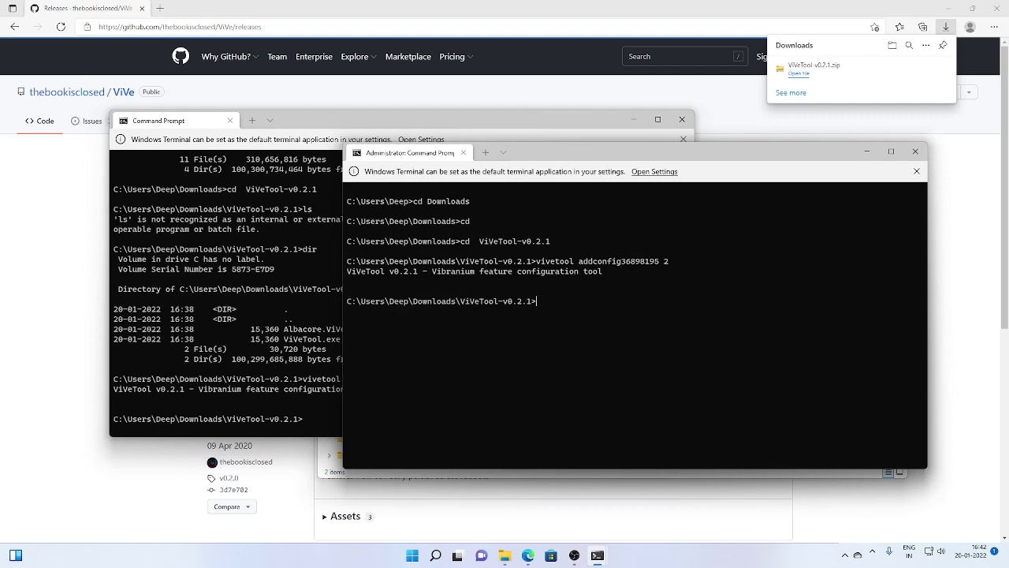
key("Up")
key("Left")
key("Left")
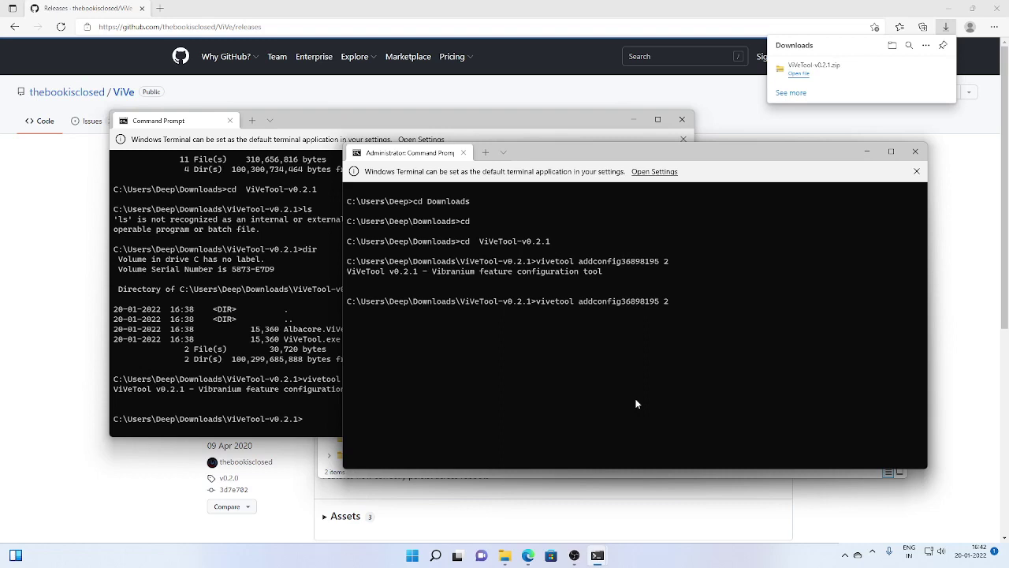
left_click(313, 126)
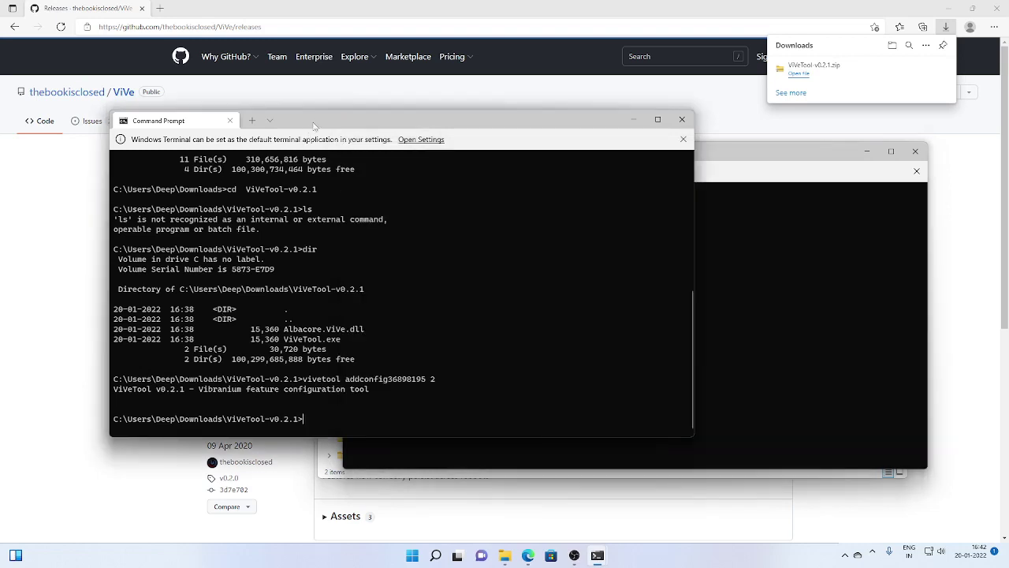
left_click(757, 166)
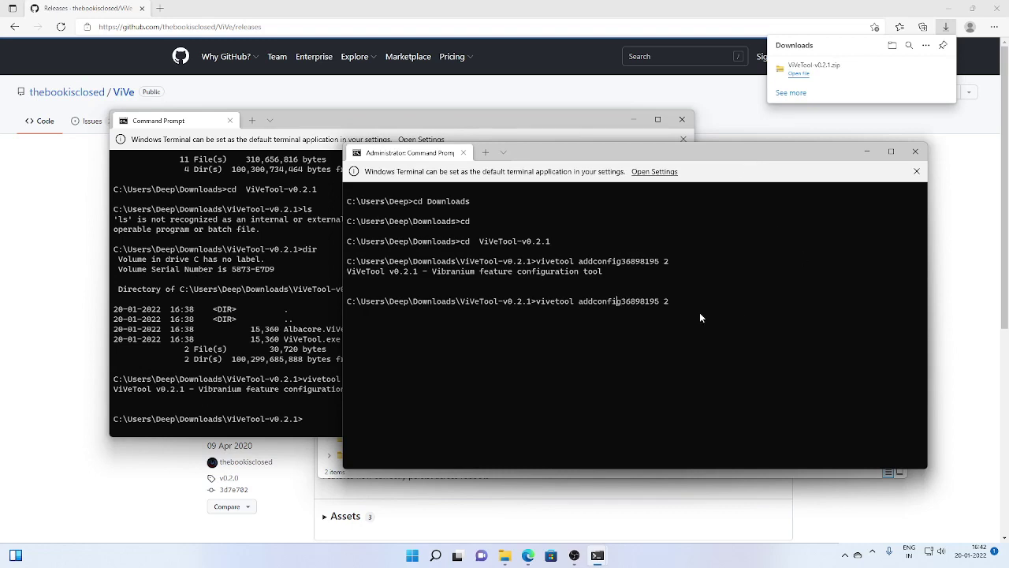
key("Return")
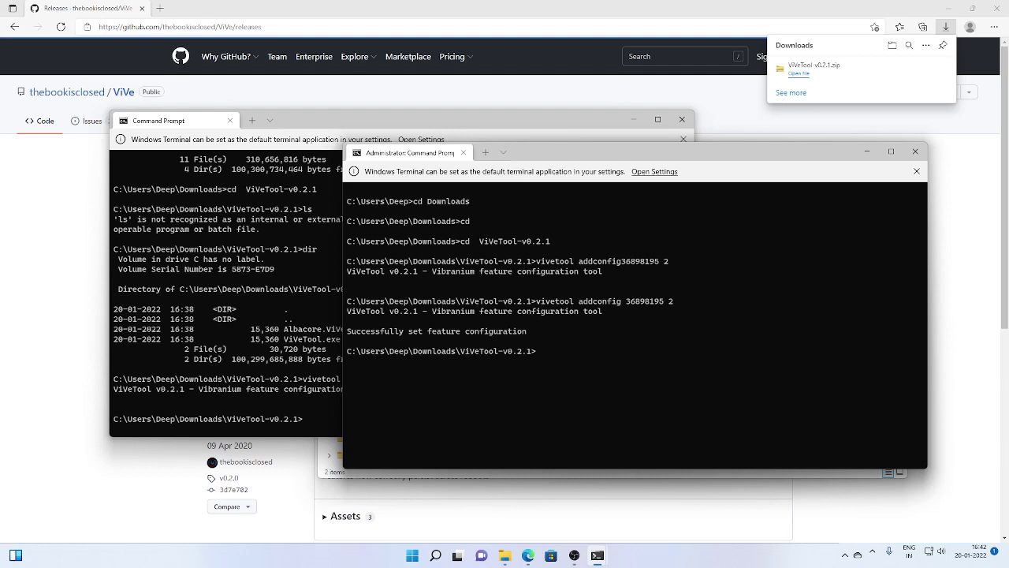
- Edit the feature ID and run vivetool addconfig 35908098 2
key("Up")
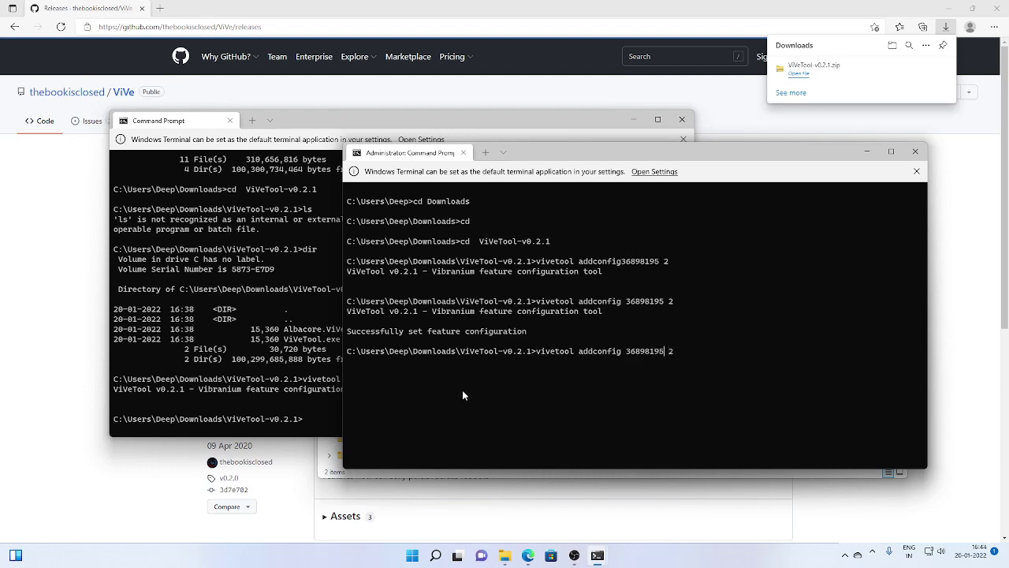
key("BackSpace")
key("BackSpace")
key("BackSpace")
key("BackSpace")
key("BackSpace")
key("BackSpace")
key("BackSpace")
type("5908098")
key("Return")
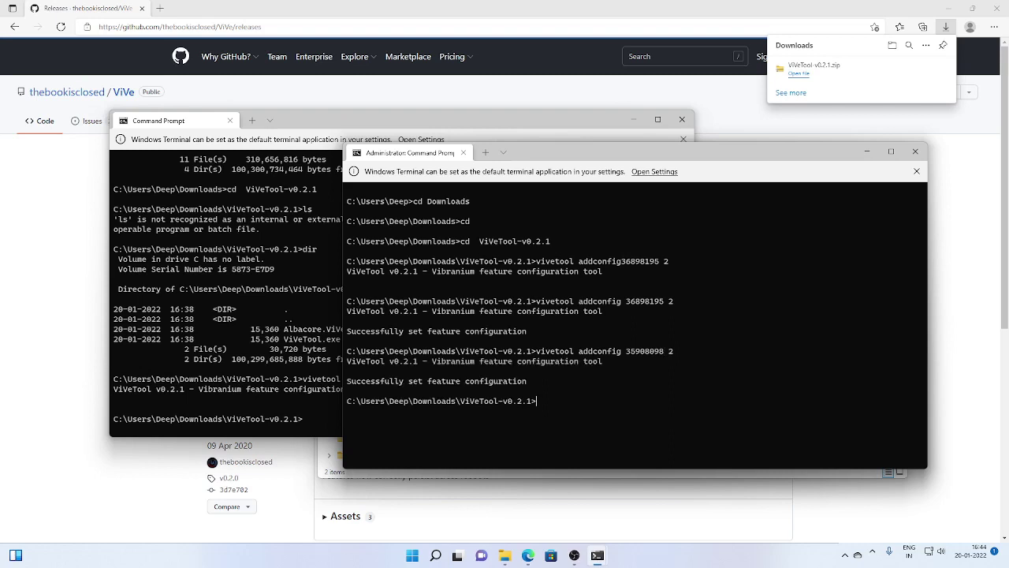
right_click(411, 554)
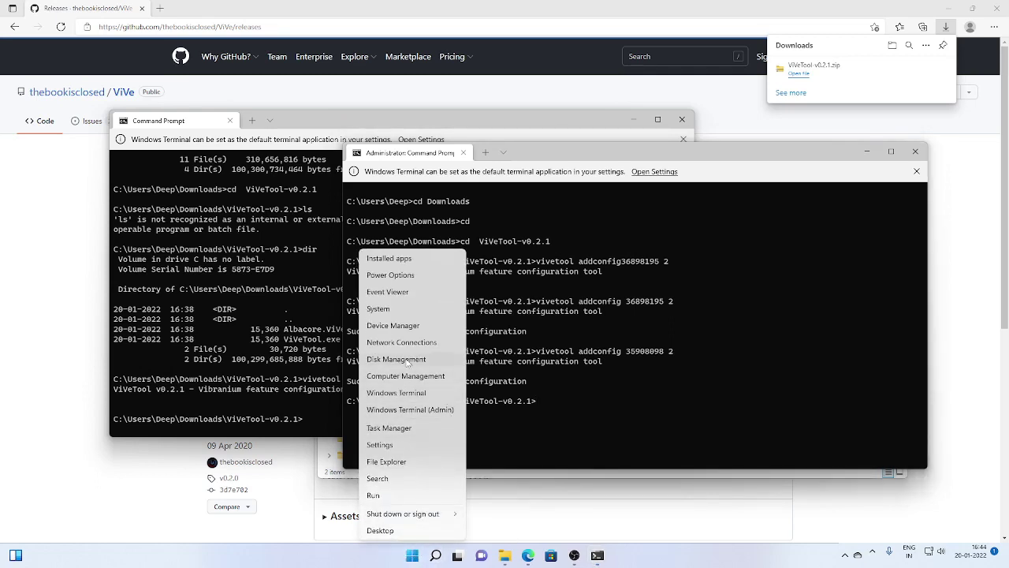
- Launch Task Manager and close both Command Prompt windows and Explorer
left_click(414, 430)
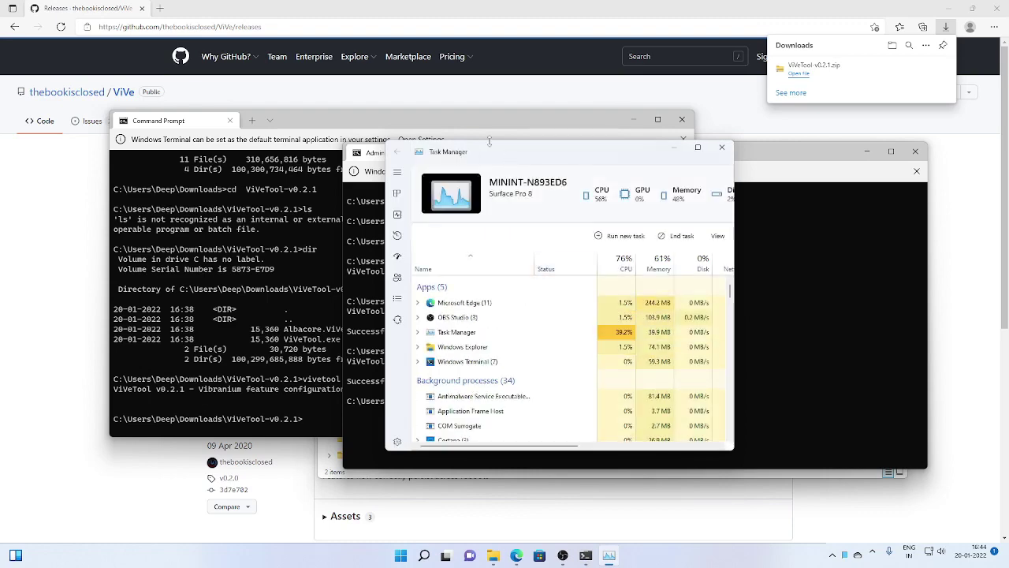
left_click_drag(546, 166, 220, 153)
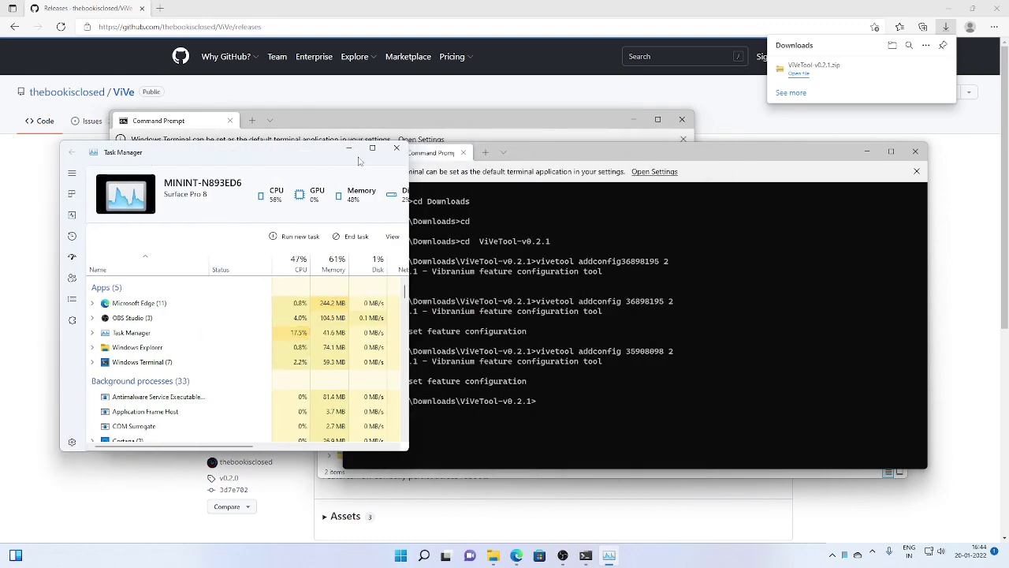
left_click(915, 150)
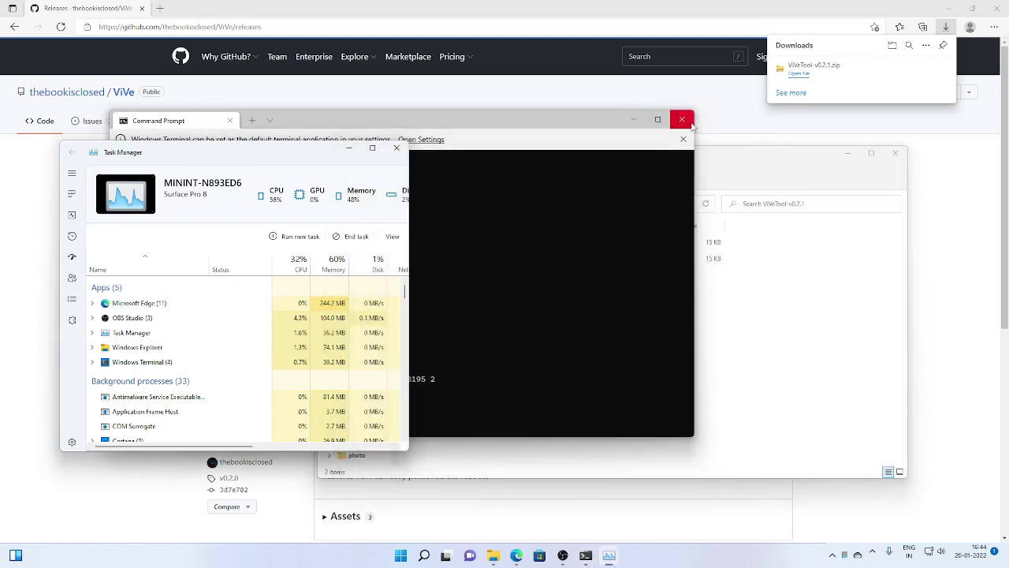
left_click(683, 119)
left_click(897, 152)
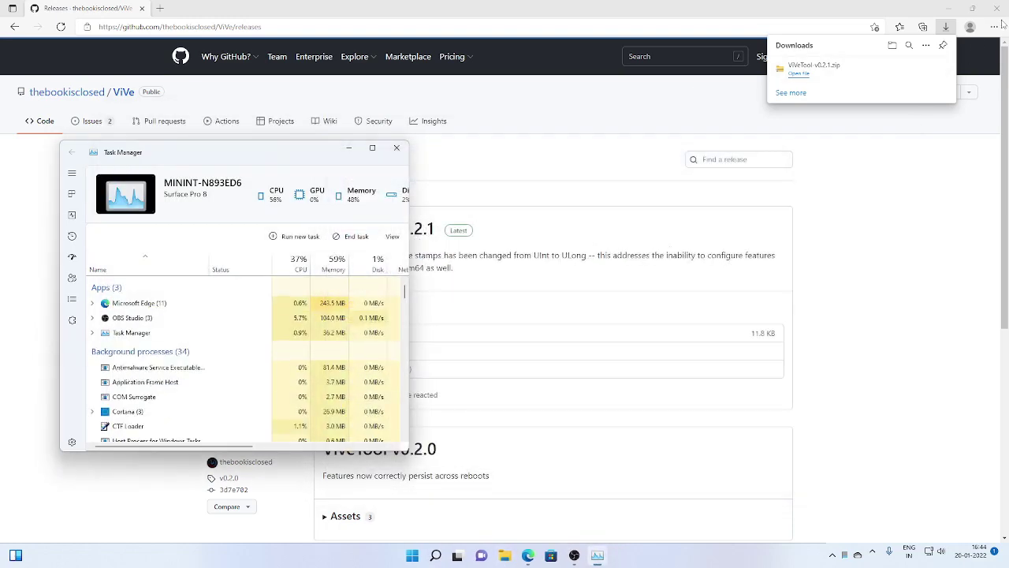
- Minimise Edge, then maximise and restore the Task Manager window
left_click(947, 7)
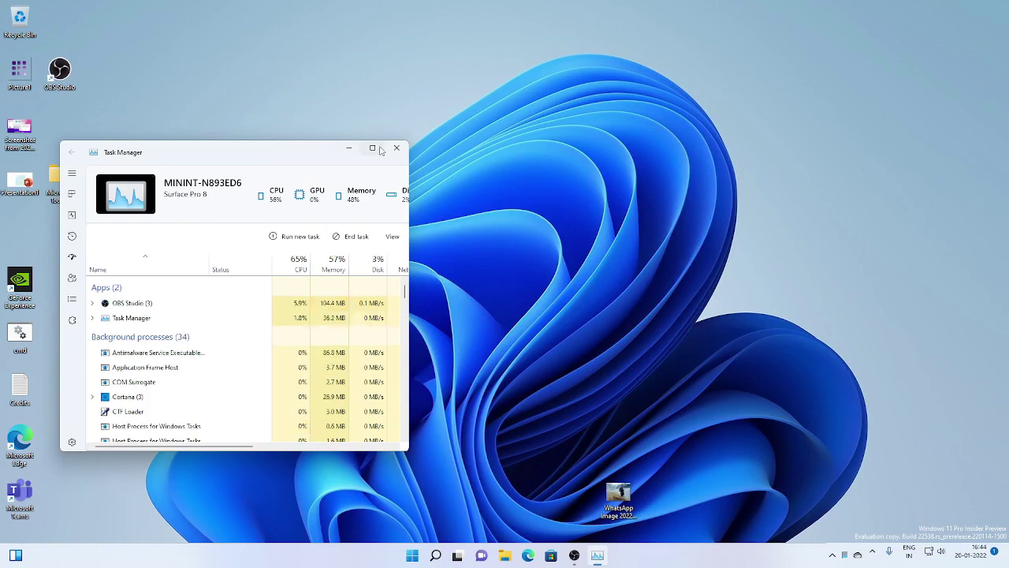
left_click(373, 148)
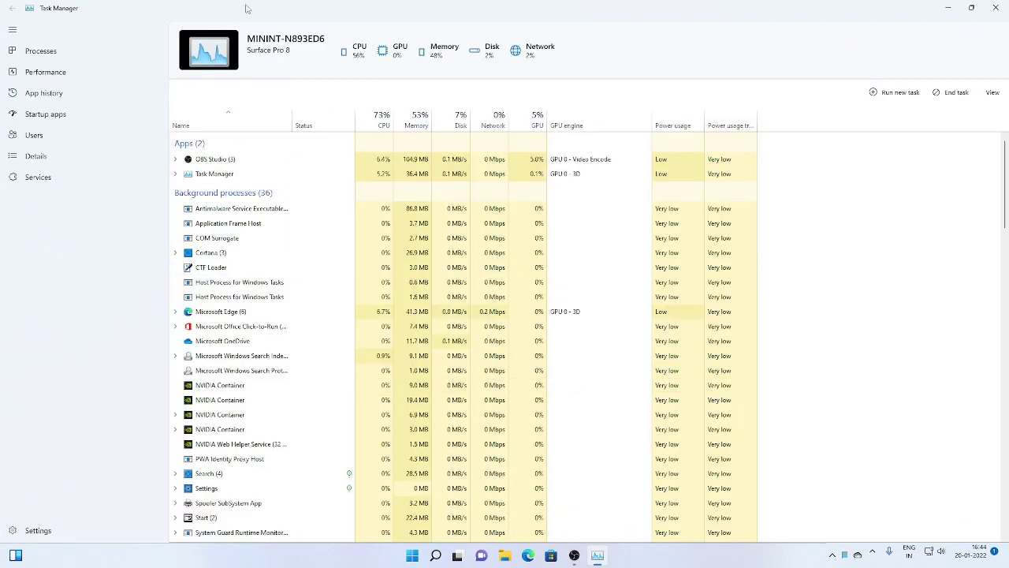
left_click_drag(434, 26, 498, 164)
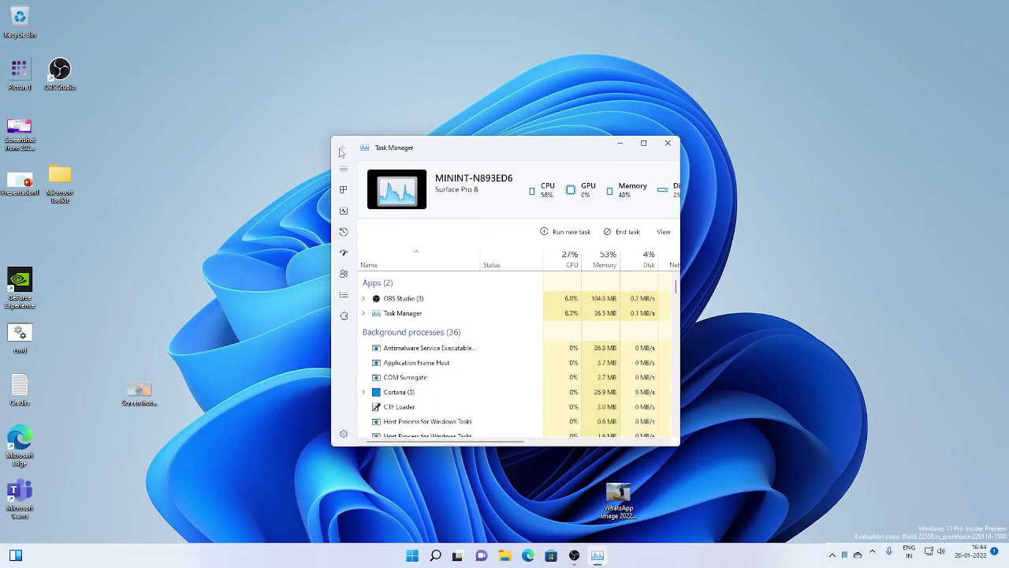
- Expand the navigation pane, close the hung Task Manager, and launch a new one from Win+X
left_click(347, 170)
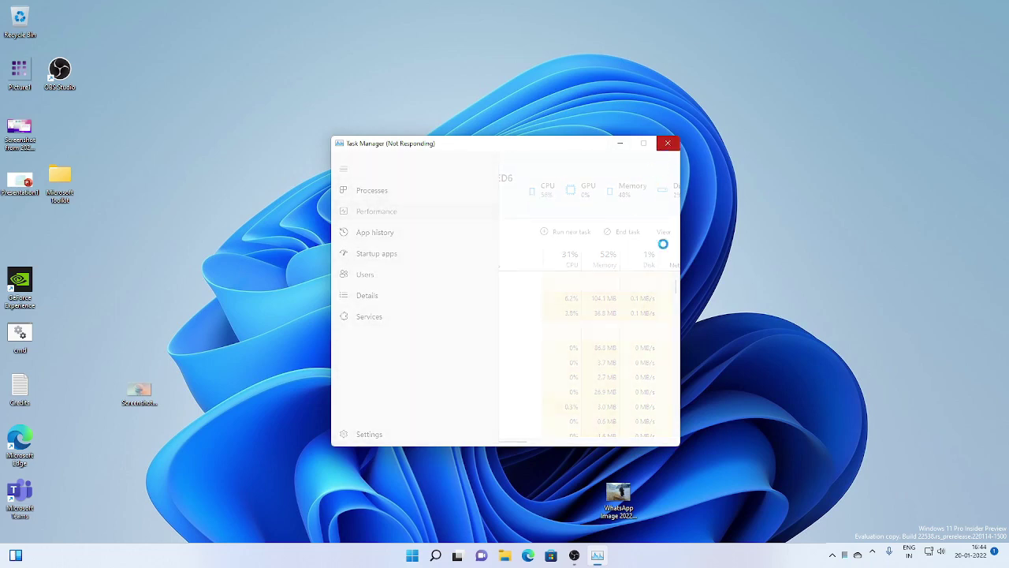
right_click(599, 555)
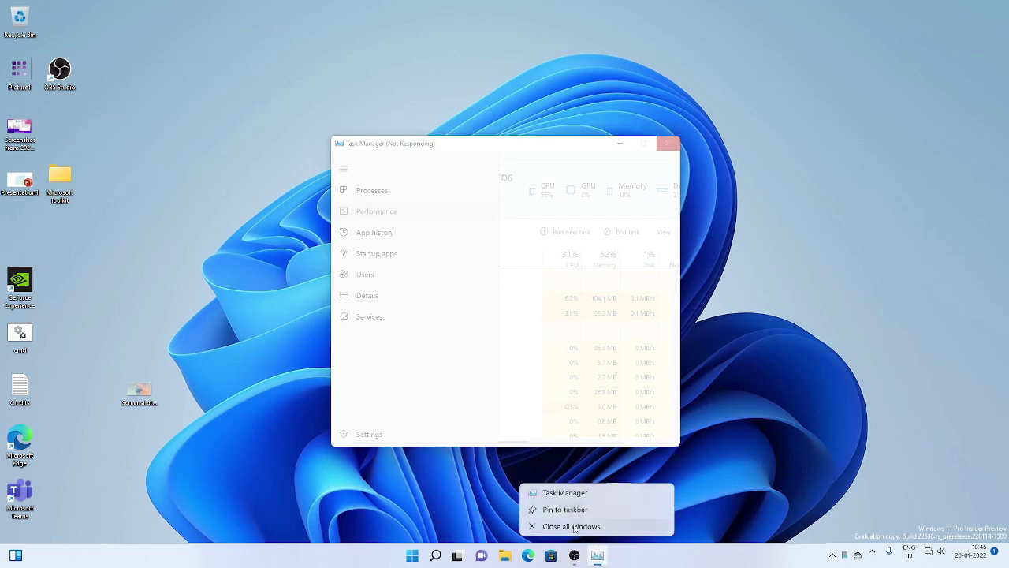
left_click(574, 525)
right_click(417, 558)
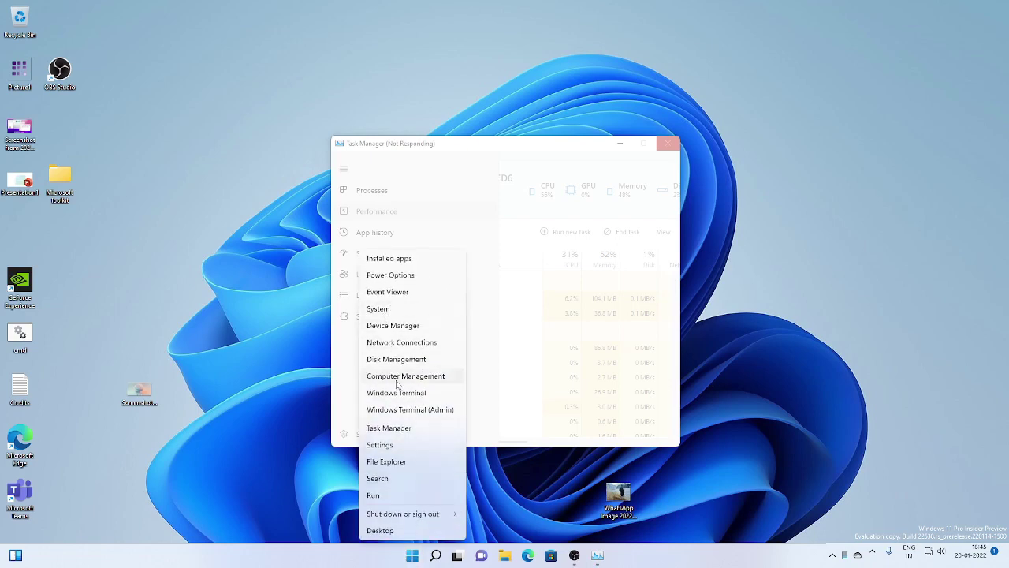
left_click(403, 429)
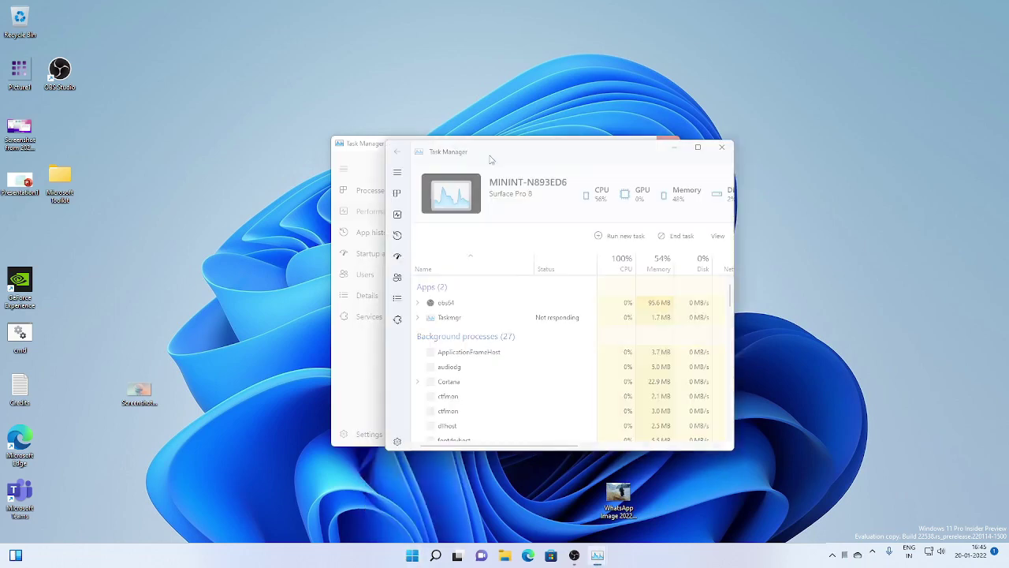
- Maximise the new Task Manager and view its App history and Startup apps pages
left_click_drag(502, 144, 537, 141)
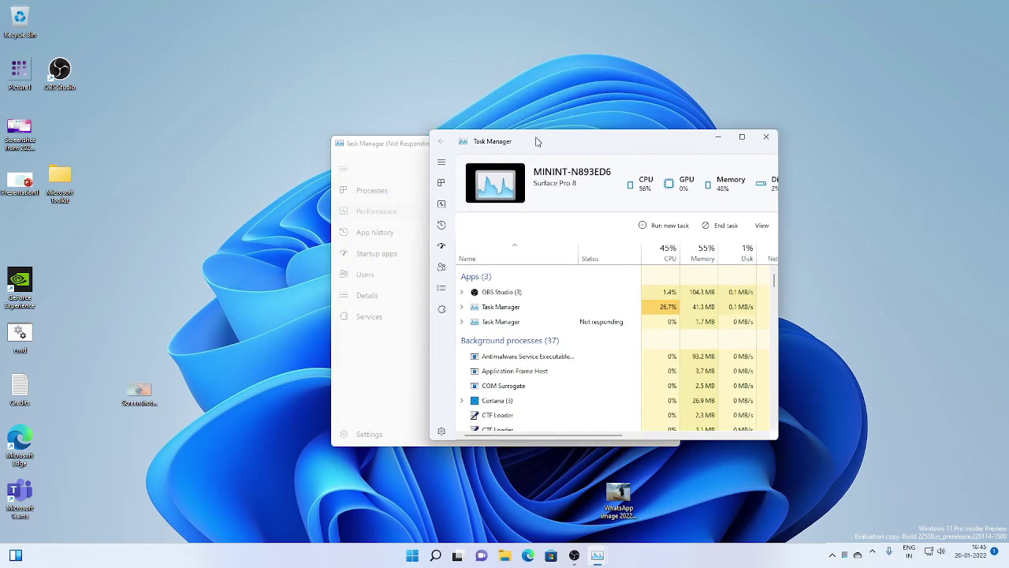
left_click(442, 226)
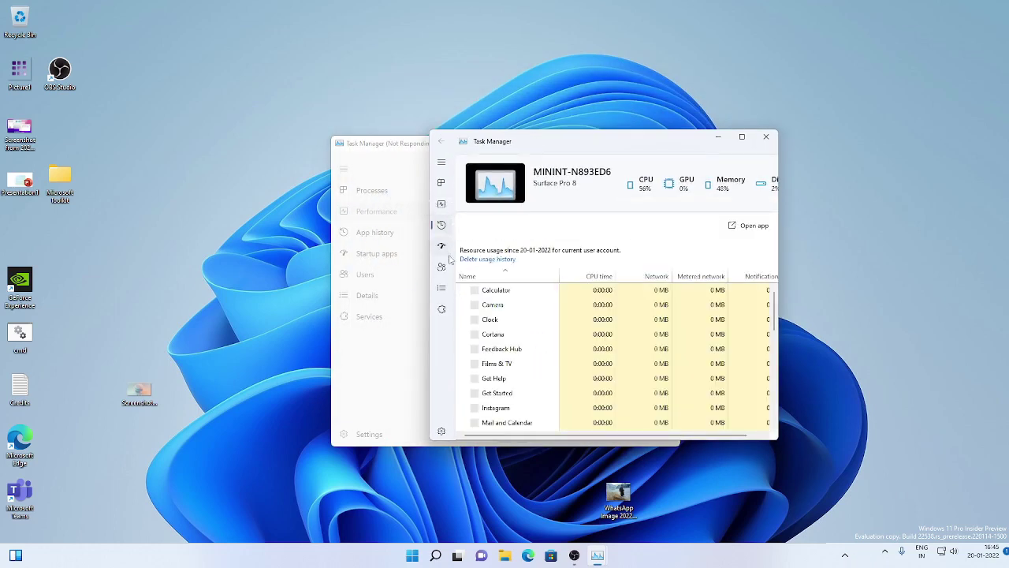
double_click(545, 141)
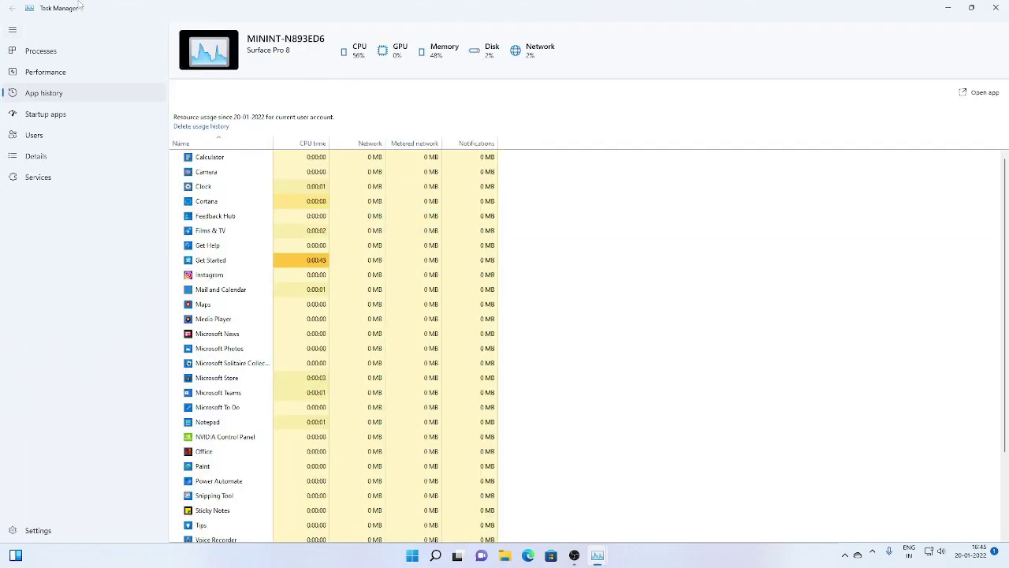
left_click(115, 114)
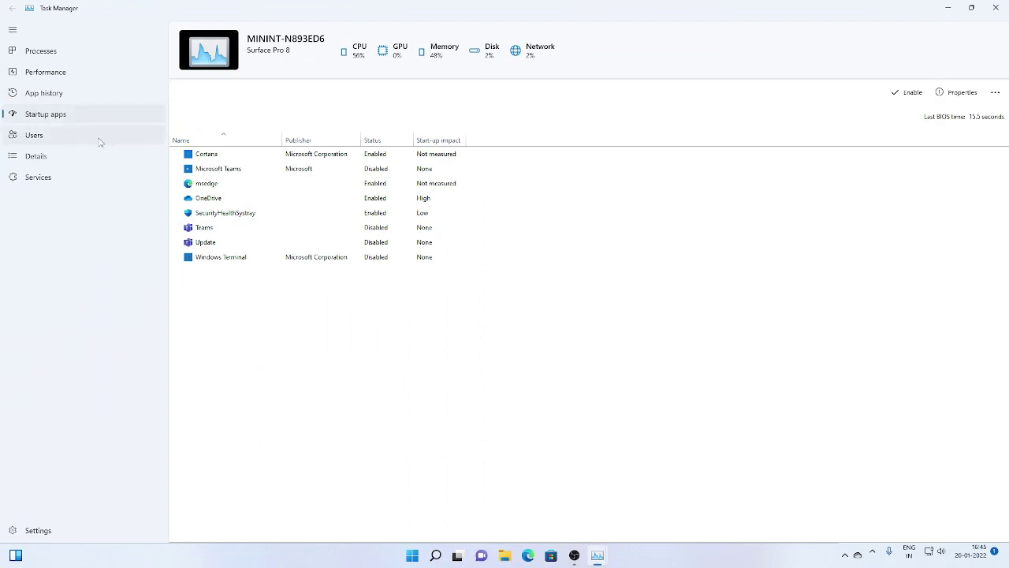
- Browse the Users, Details and Services pages, then return to Processes
left_click(33, 135)
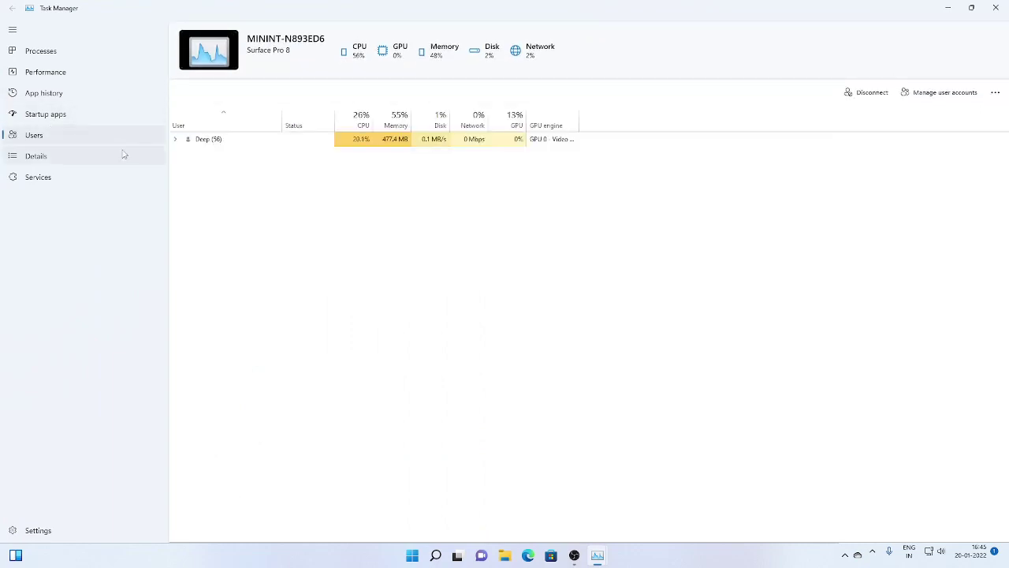
left_click(125, 160)
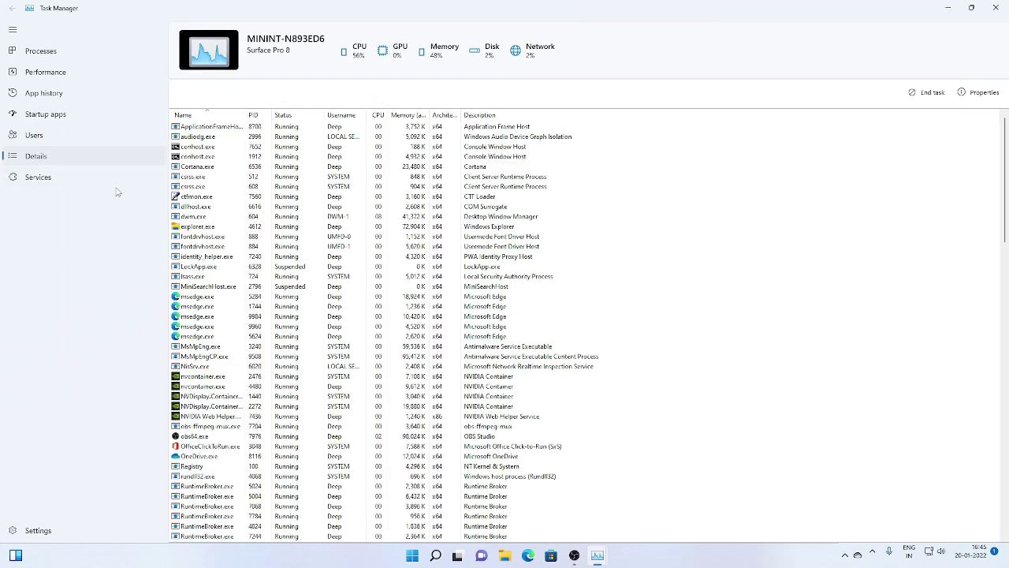
left_click(97, 179)
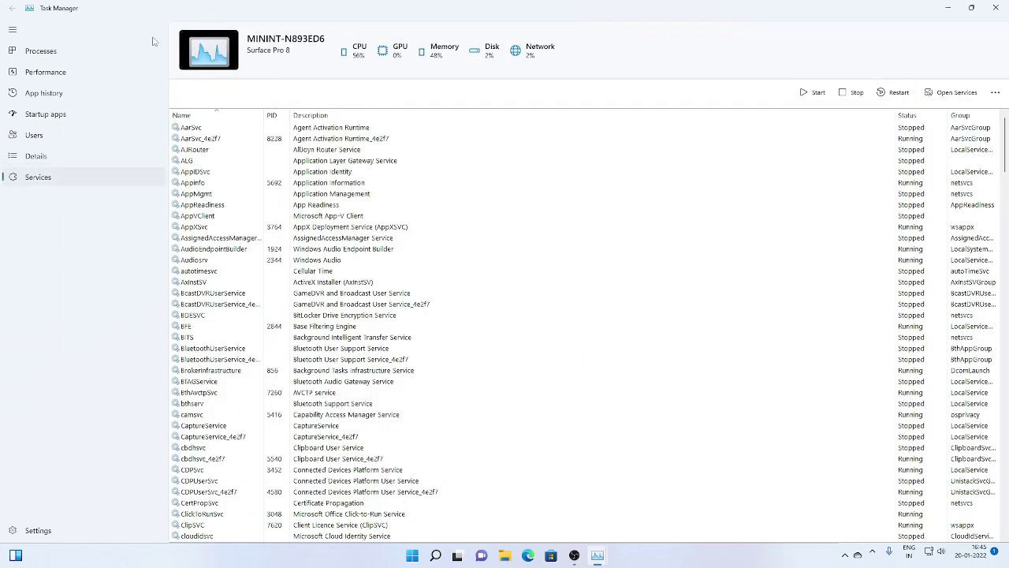
left_click(39, 52)
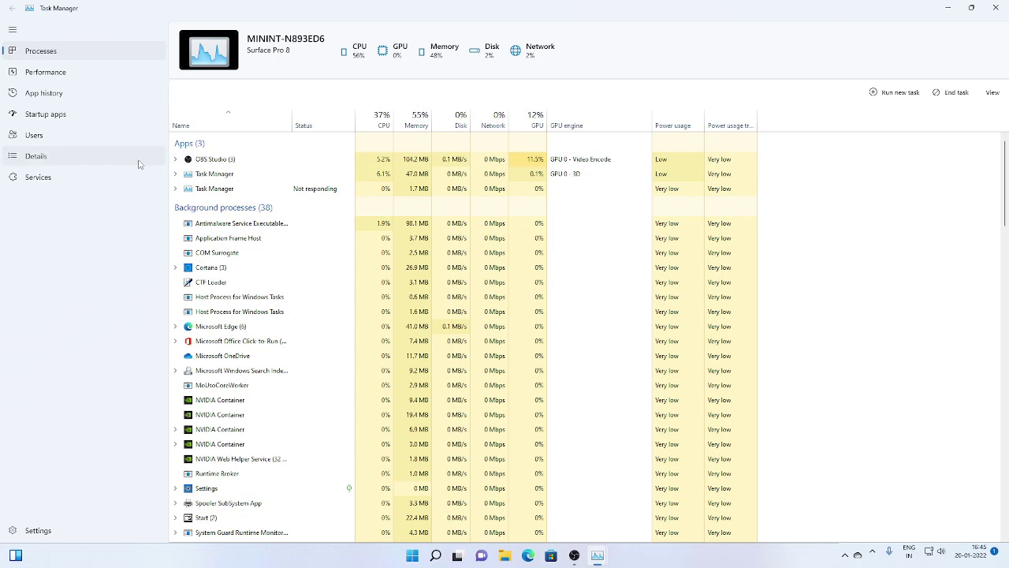
- Check the not-responding Task Manager row's actions without choosing any, then apply View > Expand all
left_click(223, 189)
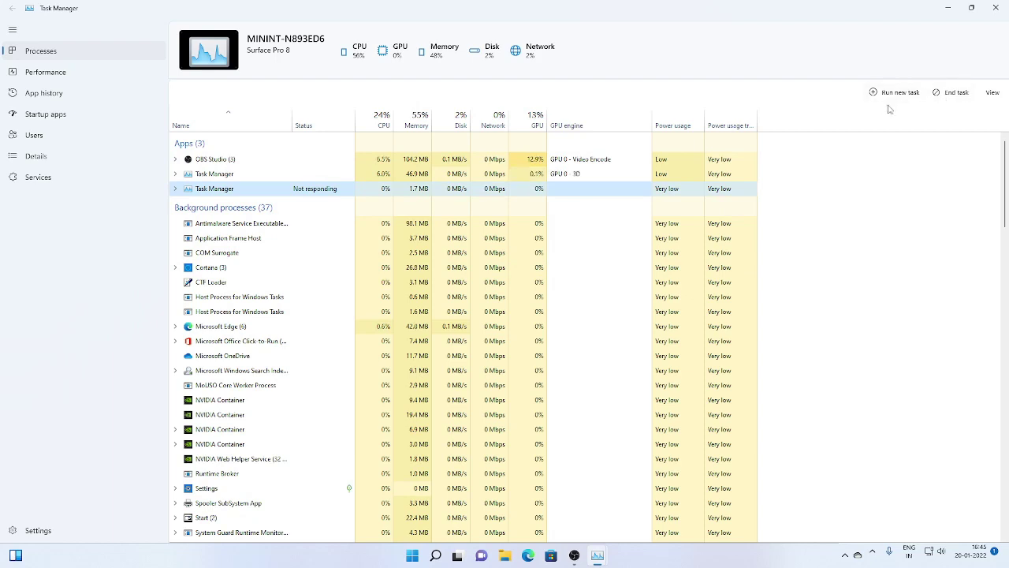
right_click(264, 192)
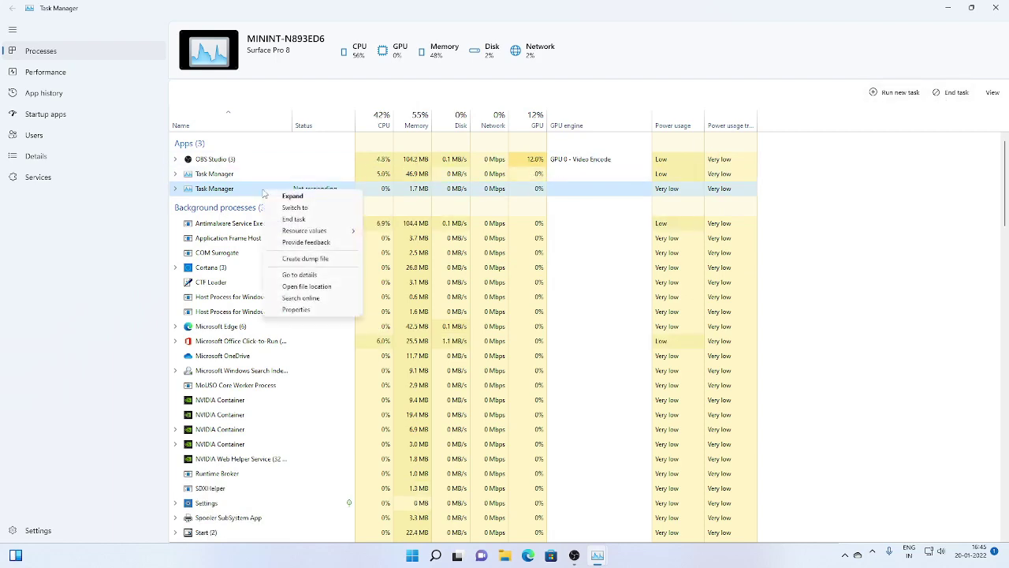
left_click(268, 177)
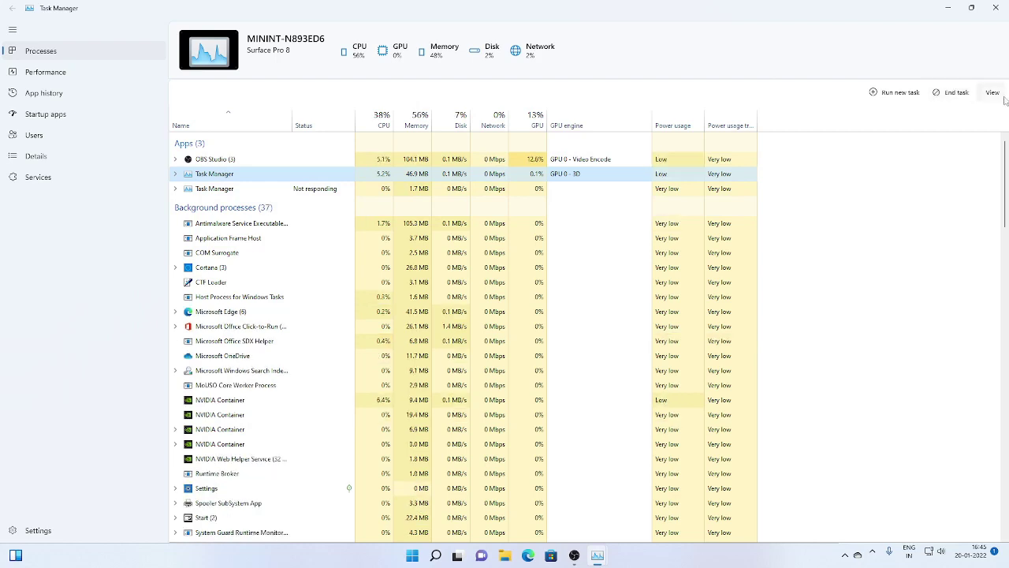
left_click(992, 93)
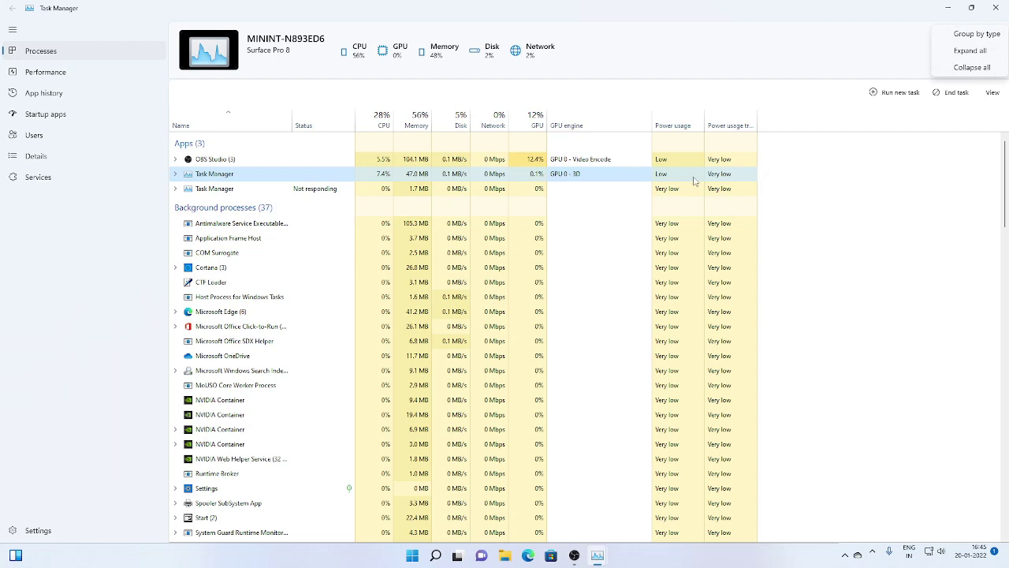
scroll(636, 263, "down", 1)
scroll(636, 260, "up", 1)
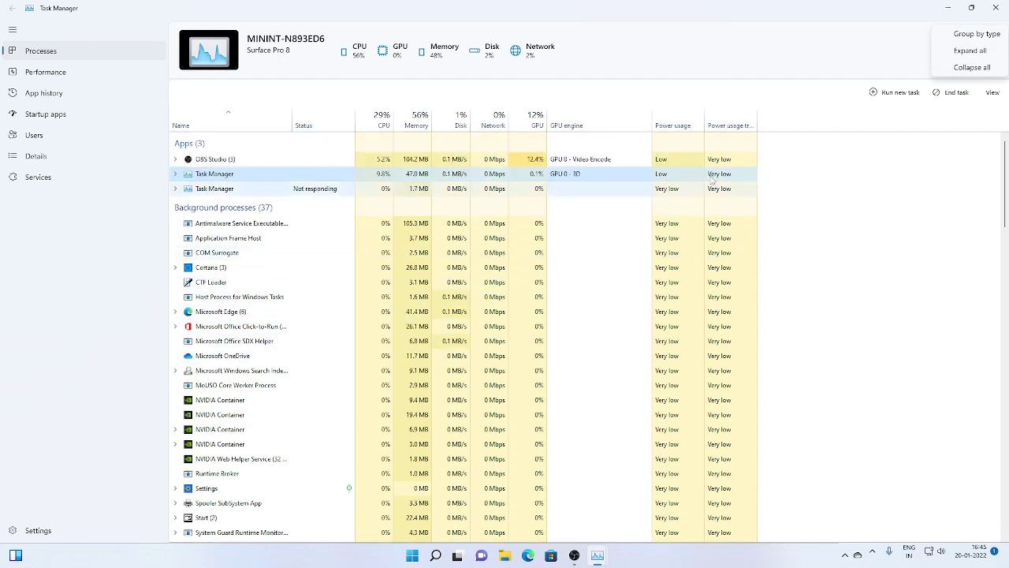
left_click(970, 50)
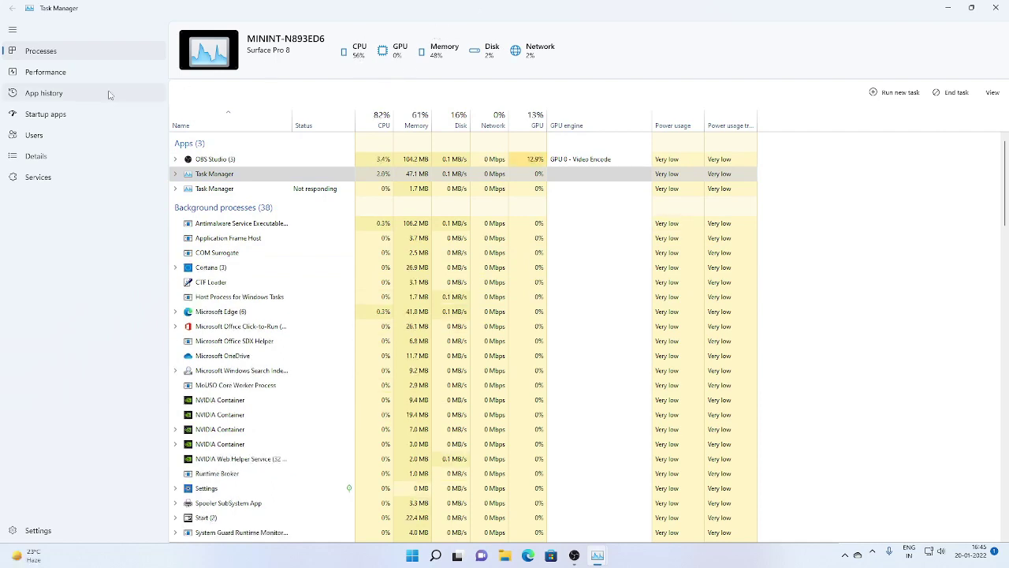
- In Task Manager Settings, set App theme to Use system setting
left_click(13, 530)
left_click(210, 101)
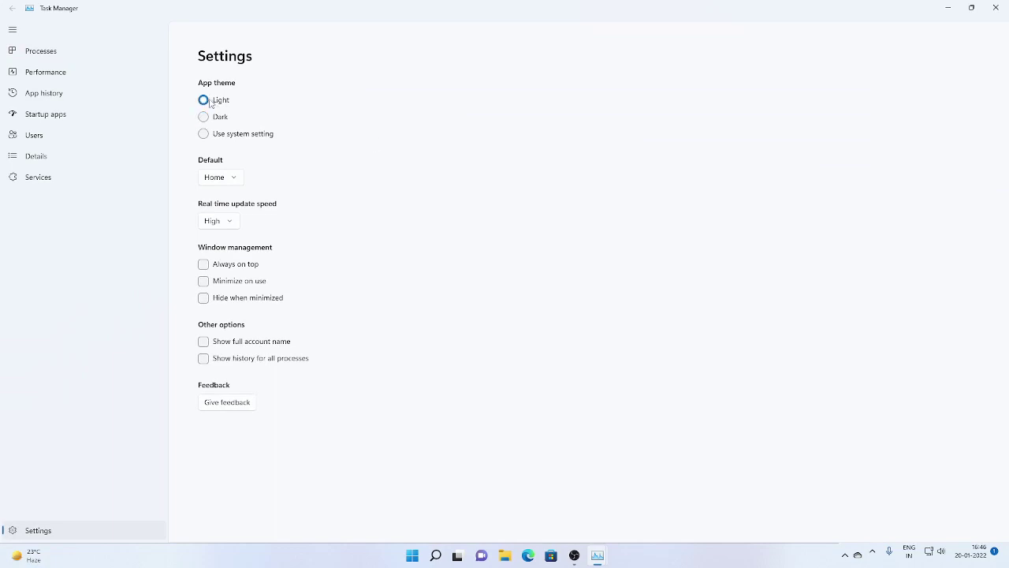
left_click(221, 120)
left_click(226, 138)
- Set real-time update speed to Normal, keep Home as default page, and restore the window
left_click(208, 219)
left_click(307, 235)
left_click(213, 220)
left_click(224, 241)
left_click(221, 222)
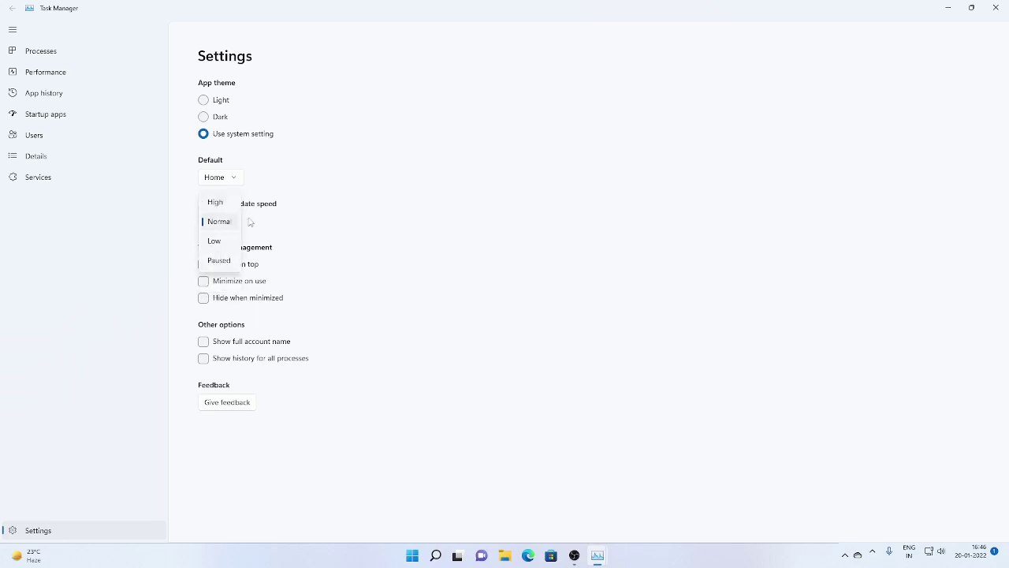
left_click(241, 199)
left_click(222, 175)
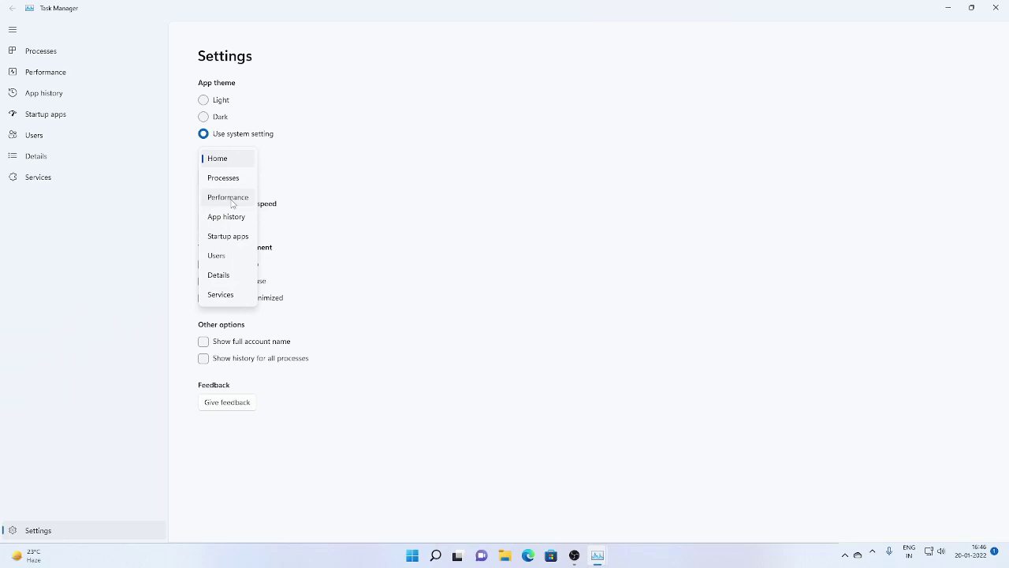
left_click(443, 175)
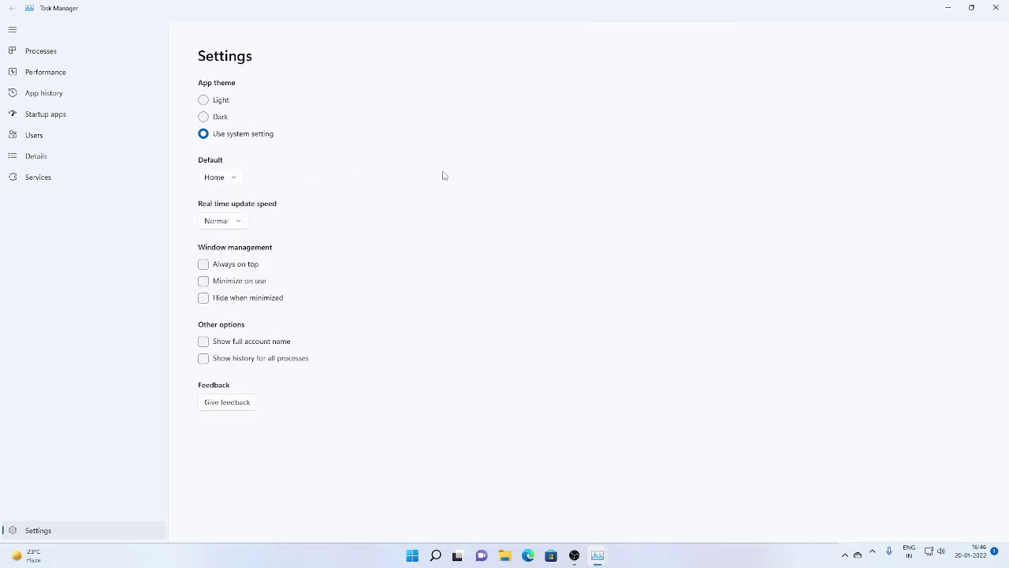
double_click(482, 11)
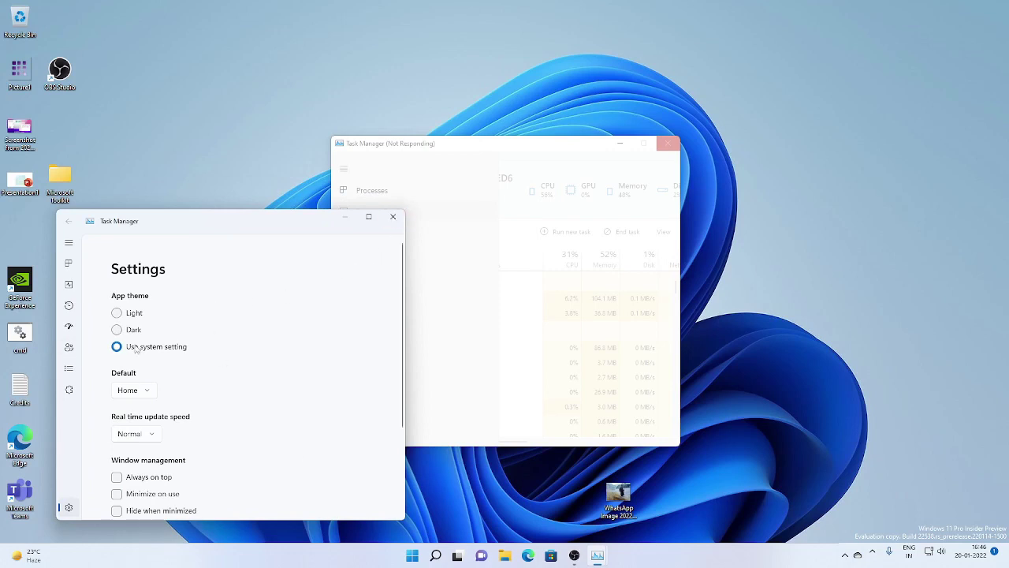
- Open File Explorer and arrange it on the right with Task Manager on the left
left_click_drag(191, 233, 349, 182)
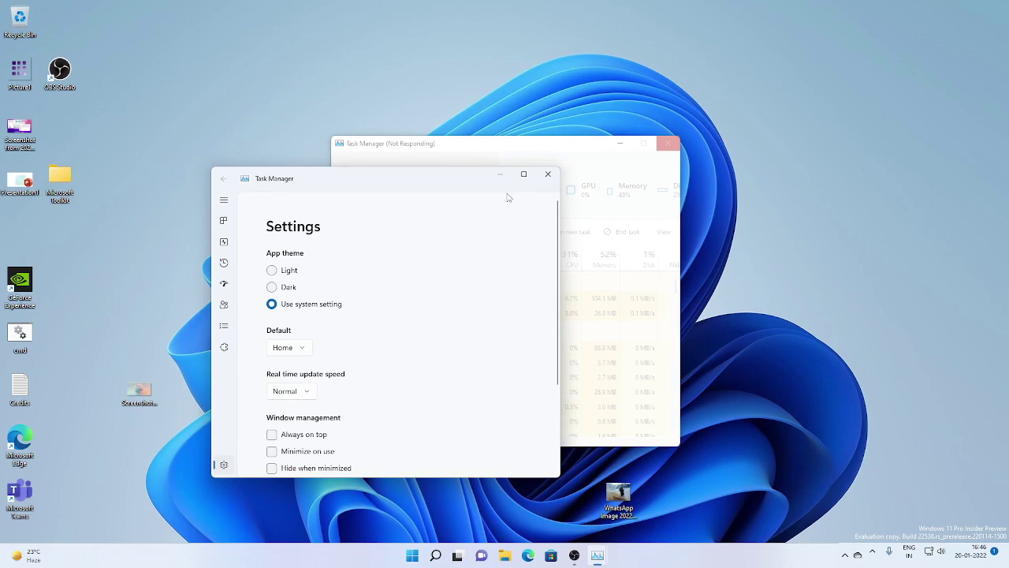
left_click(505, 555)
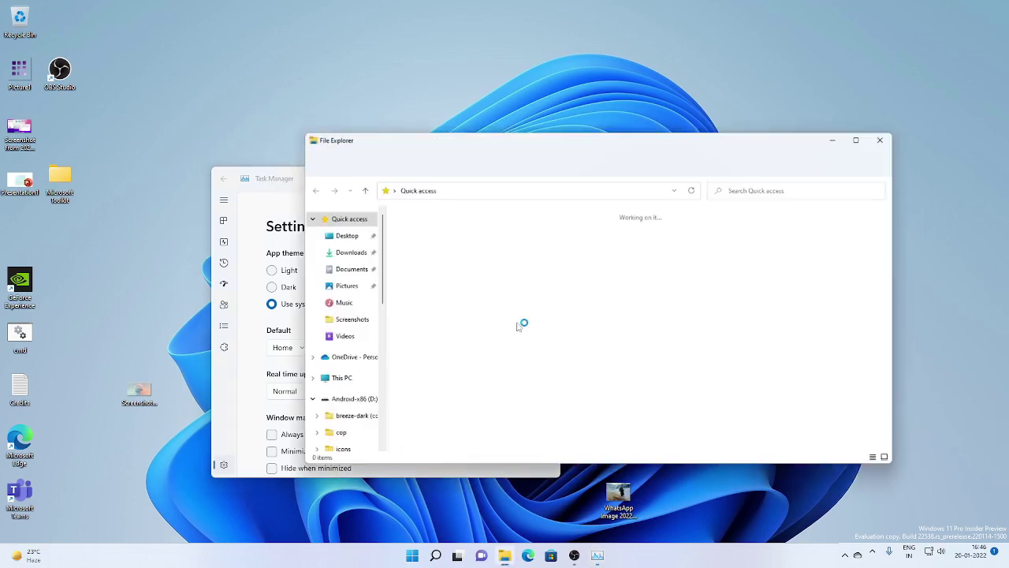
left_click_drag(471, 142, 562, 132)
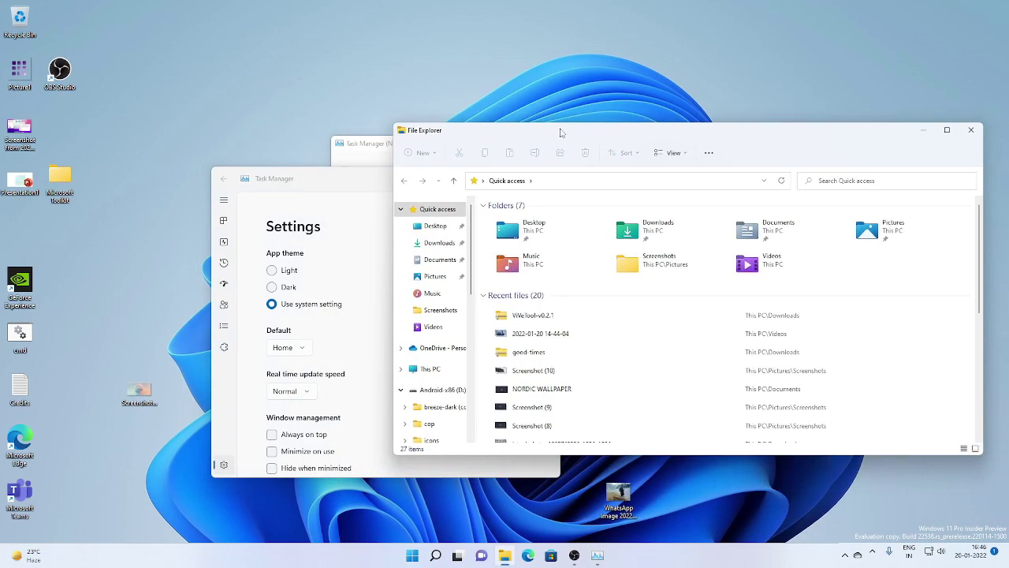
left_click_drag(322, 185, 143, 164)
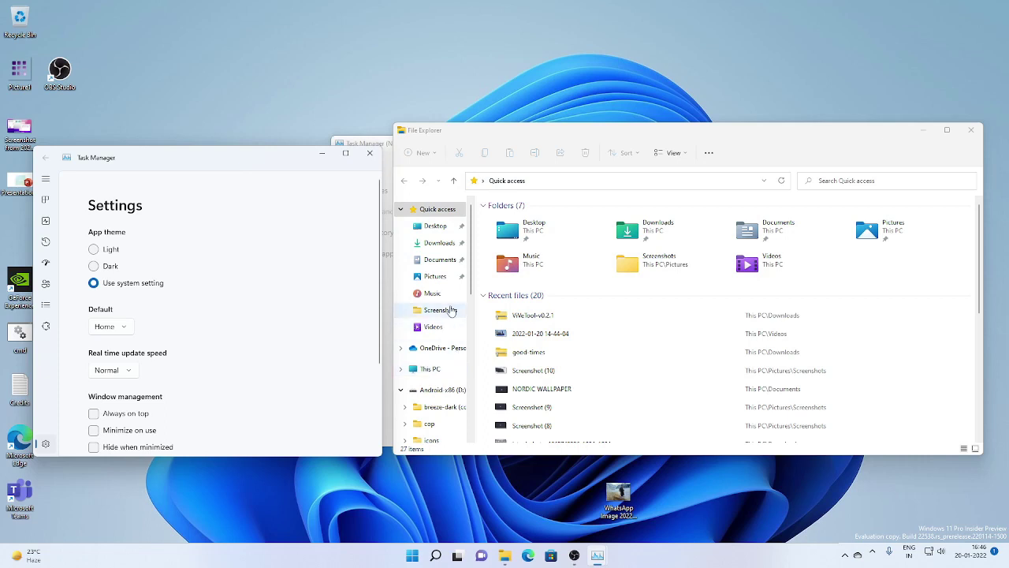
- Bring each window forward in turn, then return Task Manager to its Processes page
left_click(525, 138)
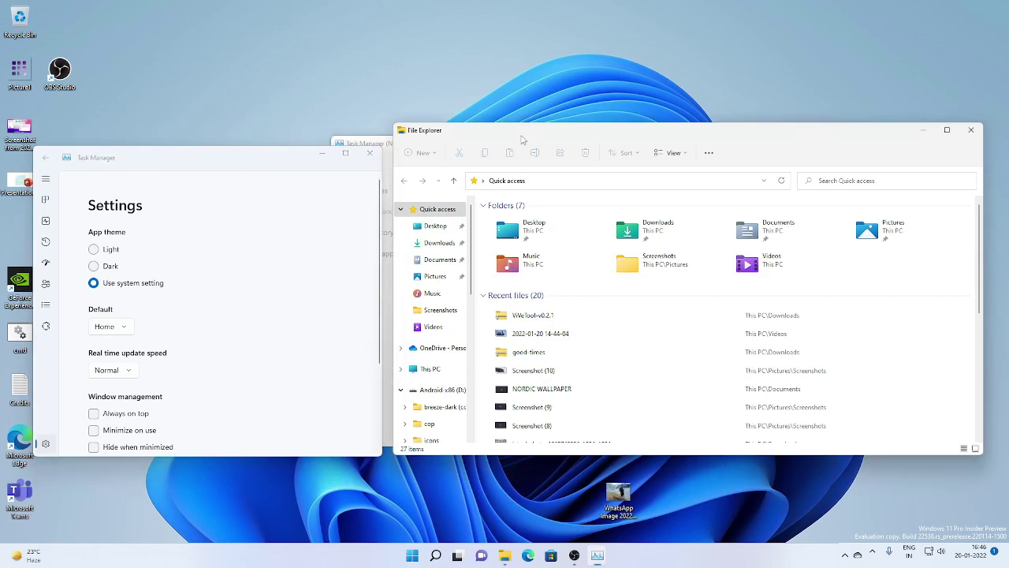
left_click(106, 161)
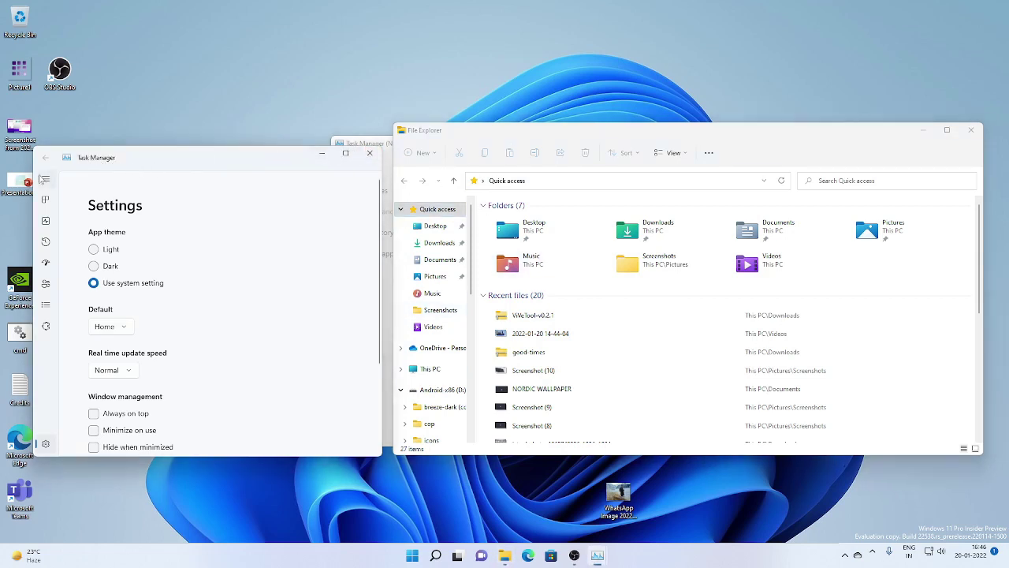
left_click(45, 200)
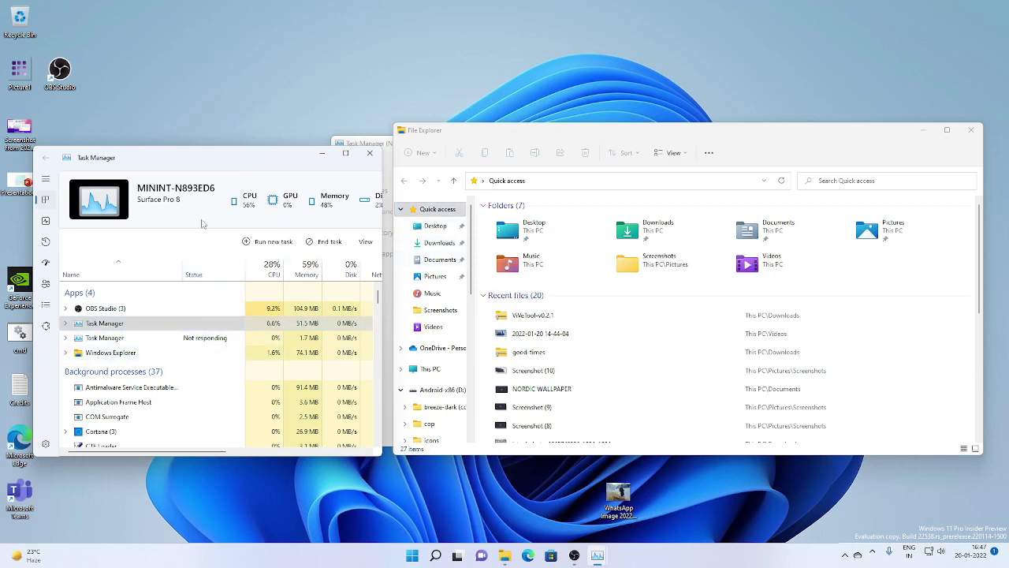
- Click the desktop to show Task Manager's inactive look, dismissing the desktop context menu
left_click(261, 98)
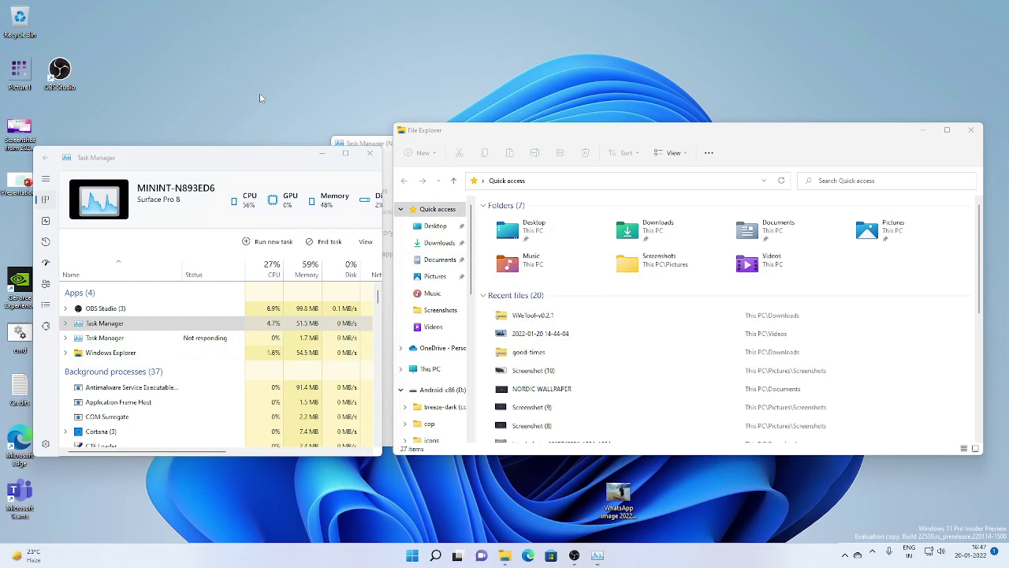
right_click(261, 98)
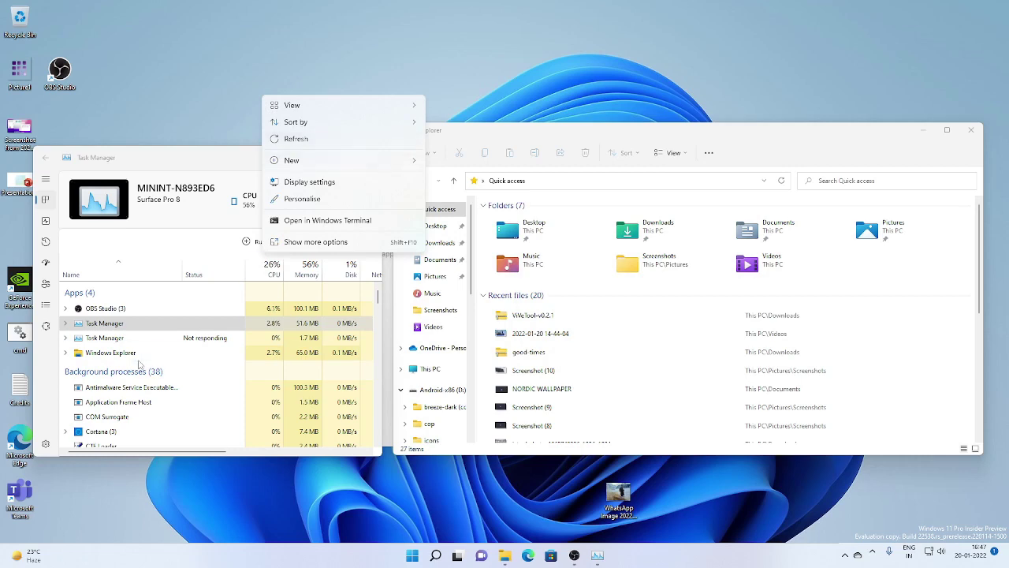
left_click(200, 226)
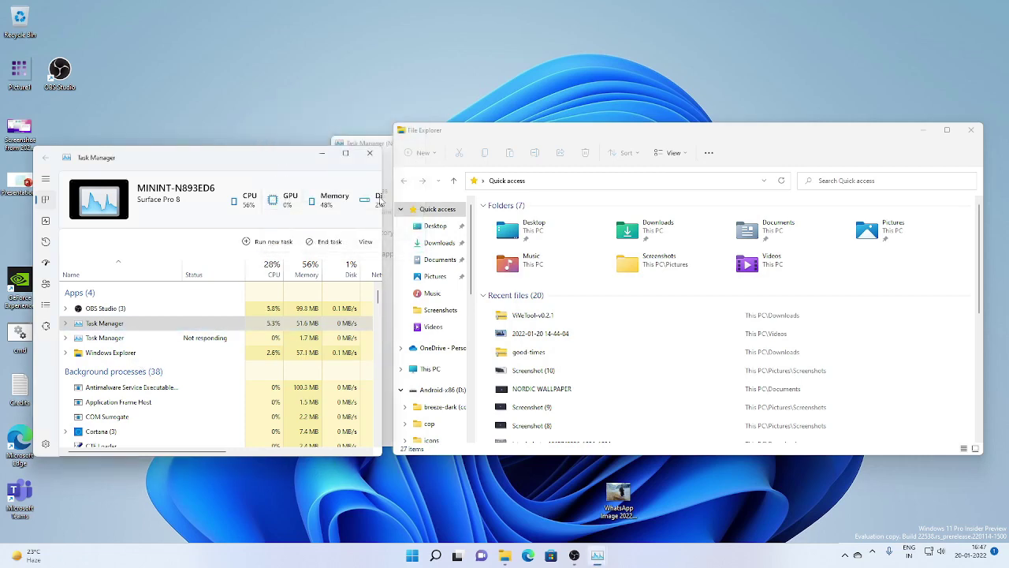
- Close Task Manager and File Explorer, and move the not-responding Task Manager lower-left
left_click(370, 156)
left_click_drag(444, 141, 215, 152)
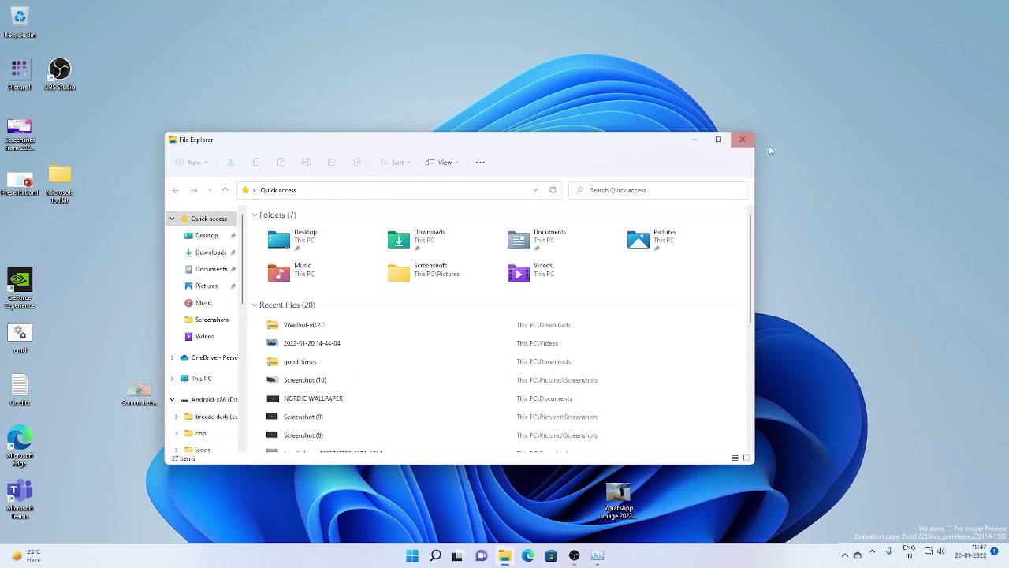
left_click(745, 140)
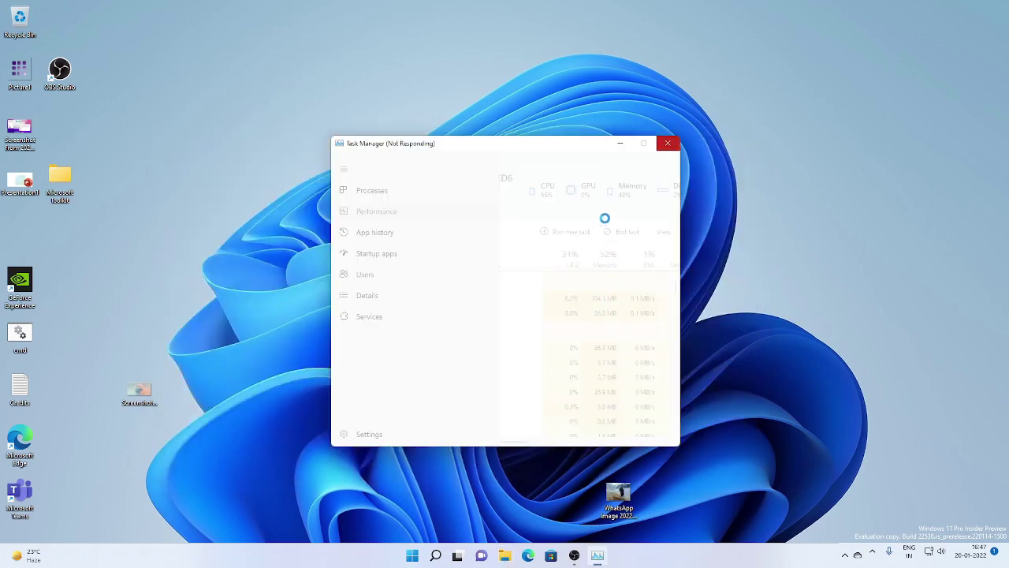
left_click_drag(476, 160, 363, 233)
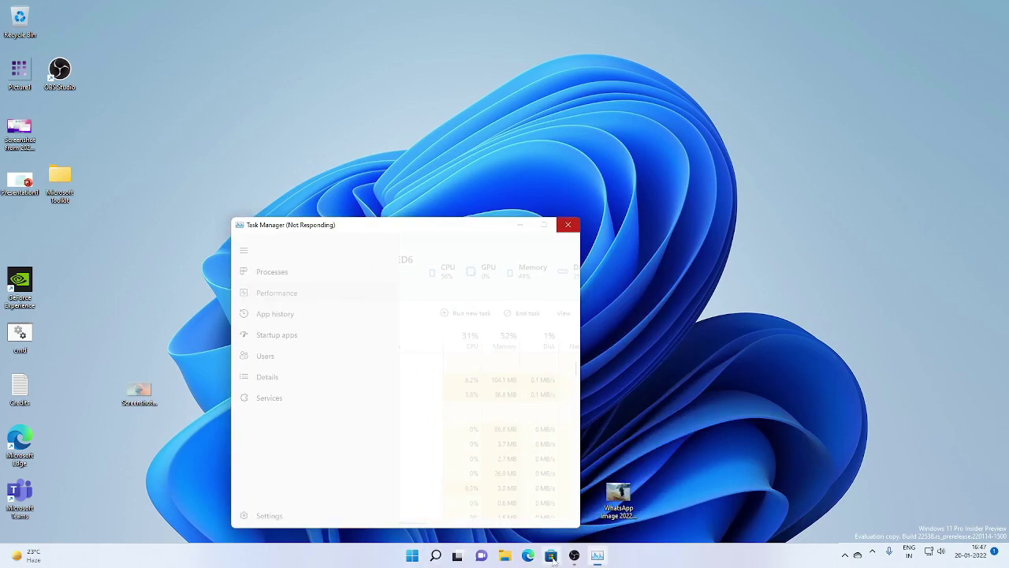
- Switch briefly to OBS Studio, then show the Start menu over the cleared desktop
left_click(574, 555)
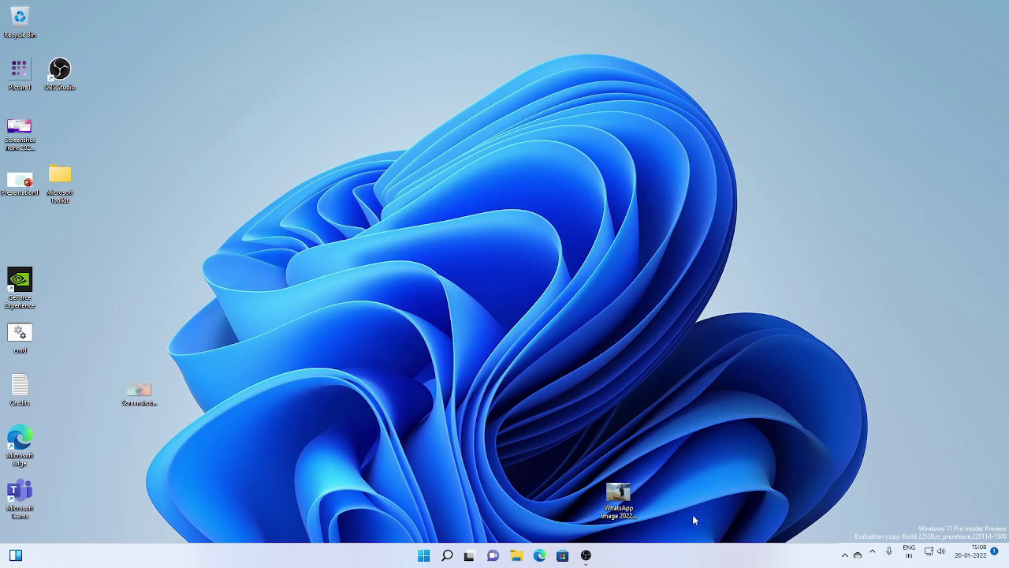
left_click(425, 556)
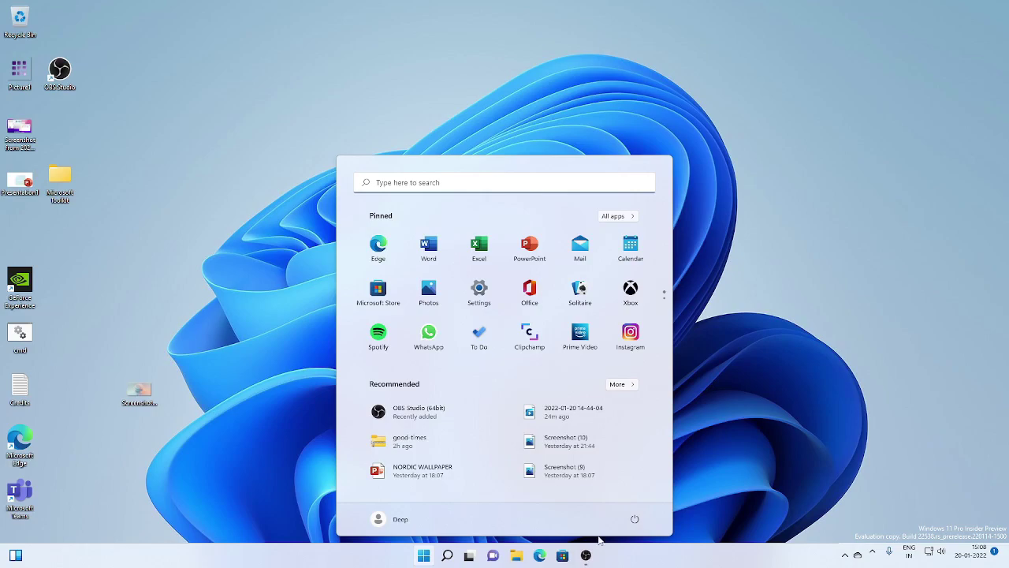